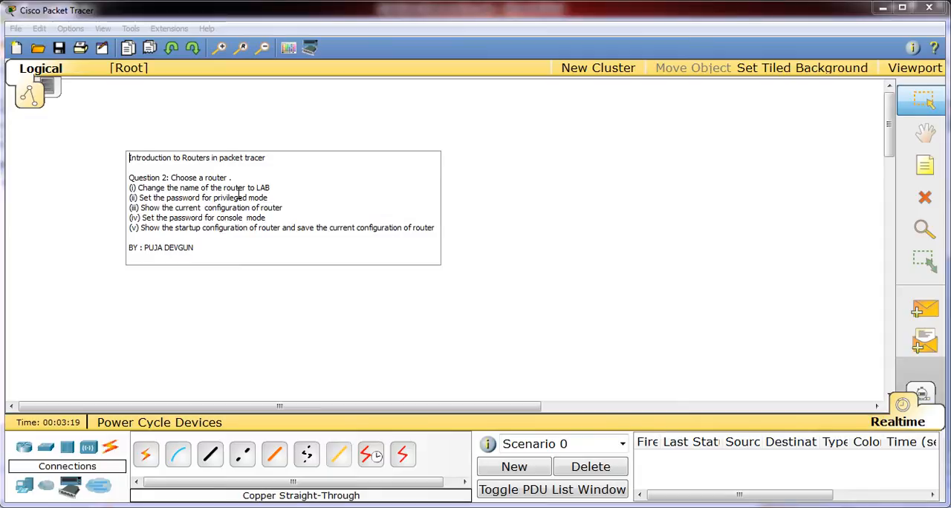
Step: Read the five router tasks in the workspace note, from changing the router name to saving its configuration
{"action": "left_click_drag", "start_coordinate": [138, 187], "coordinate": [270, 187]}
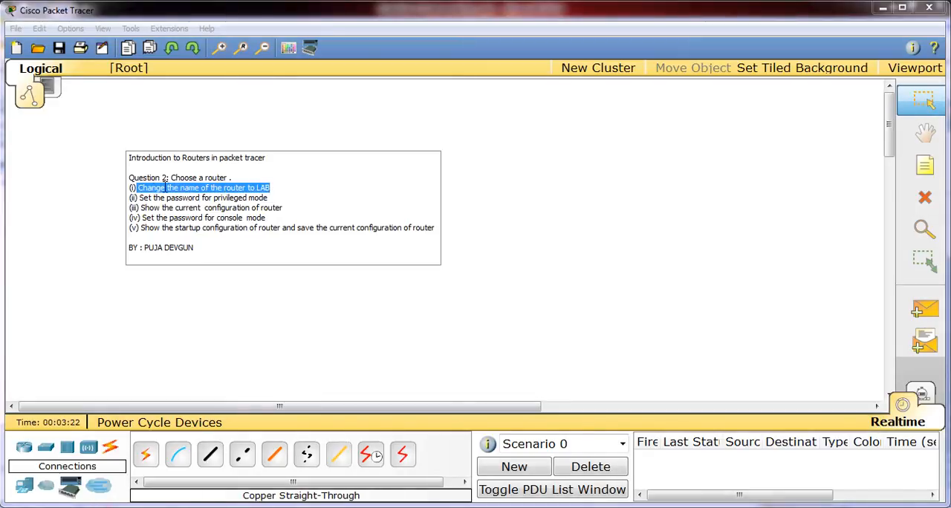
{"action": "left_click", "coordinate": [139, 198]}
{"action": "left_click_drag", "start_coordinate": [140, 198], "coordinate": [269, 198]}
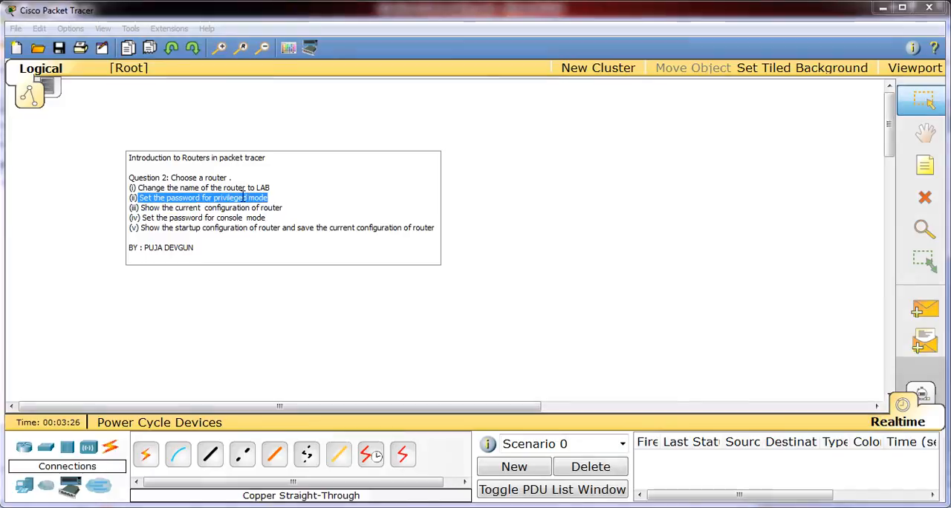
{"action": "left_click", "coordinate": [140, 207]}
{"action": "left_click_drag", "start_coordinate": [141, 208], "coordinate": [281, 209]}
{"action": "left_click_drag", "start_coordinate": [174, 217], "coordinate": [243, 218]}
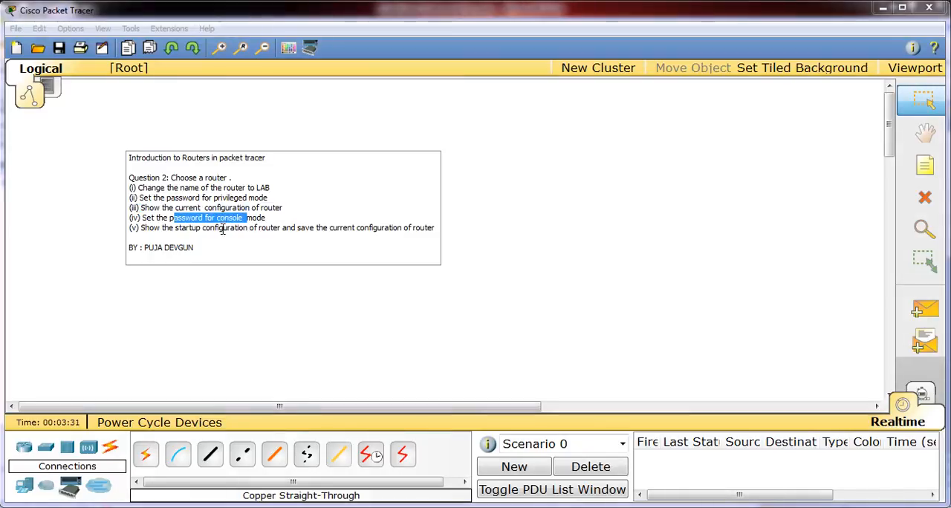
{"action": "left_click", "coordinate": [222, 237]}
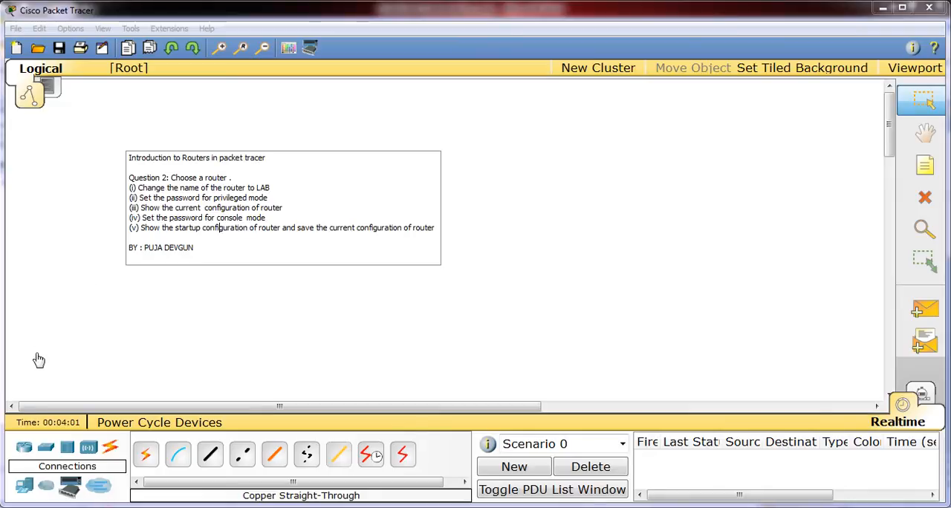
Step: Add an 1841 router to the empty area of the logical workspace beside the note
{"action": "left_click", "coordinate": [25, 449]}
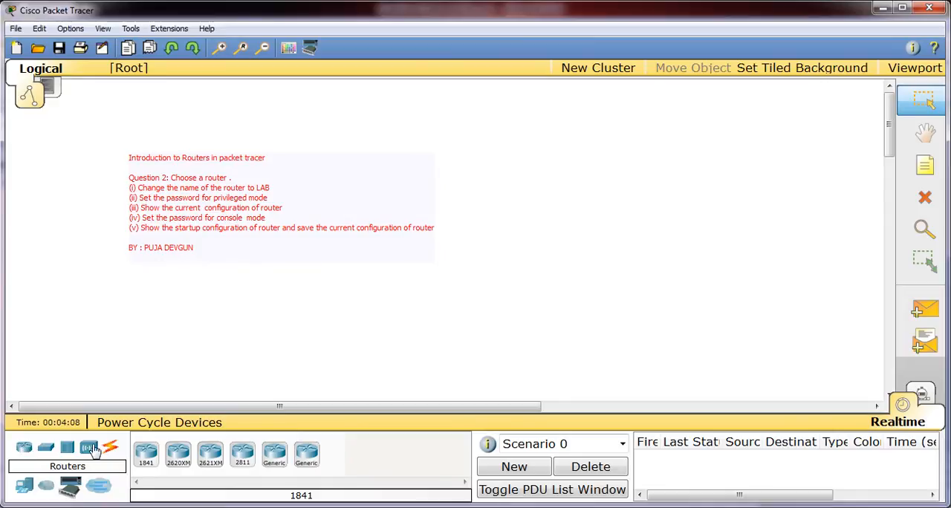
{"action": "left_click", "coordinate": [148, 454]}
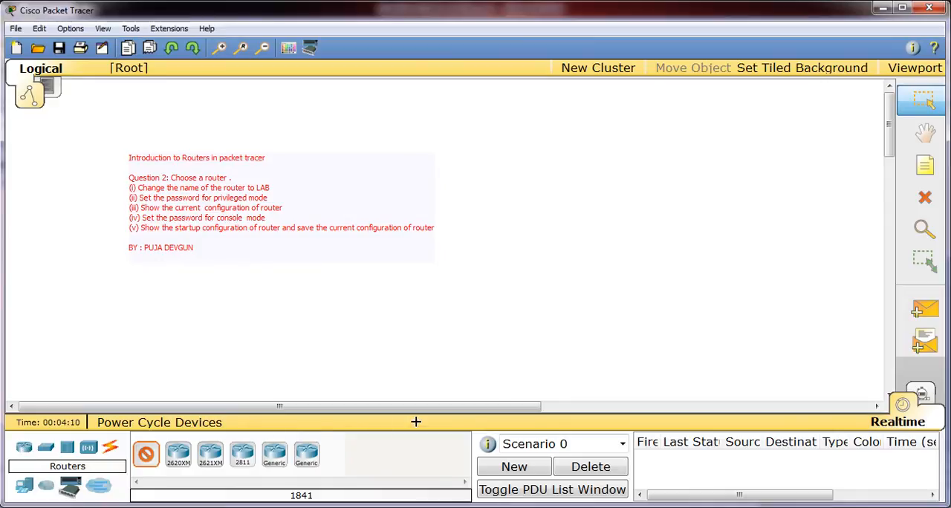
{"action": "left_click", "coordinate": [606, 244]}
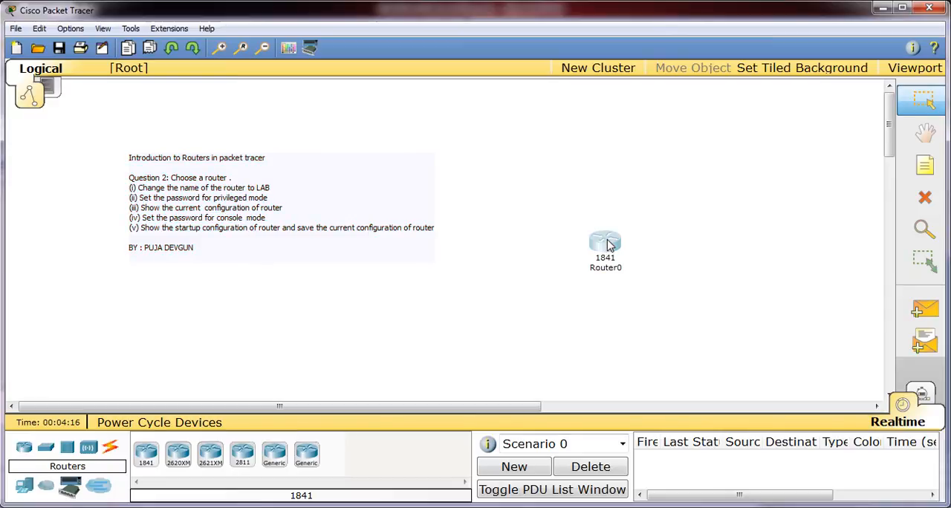
Step: Open the 1841 router's command line interface and decline the initial configuration dialog to reach the user prompt
{"action": "left_click", "coordinate": [606, 244]}
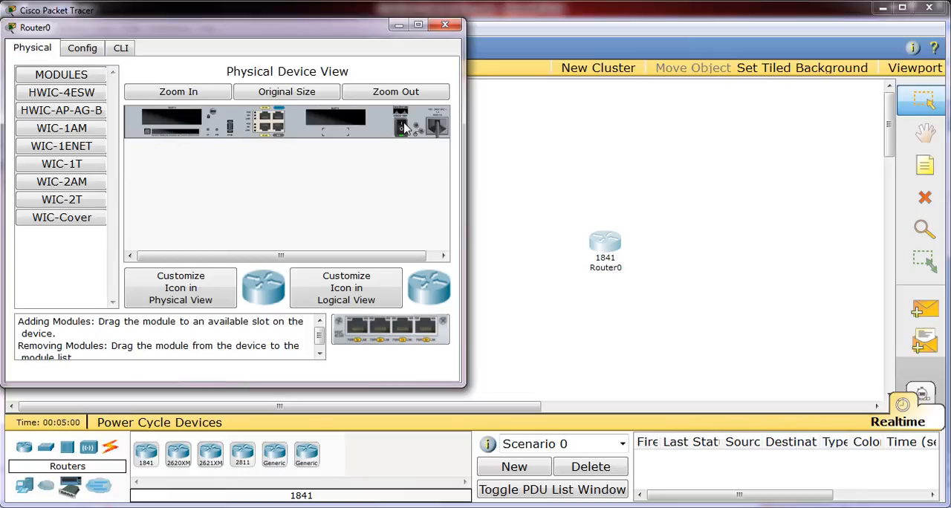
{"action": "left_click", "coordinate": [121, 49]}
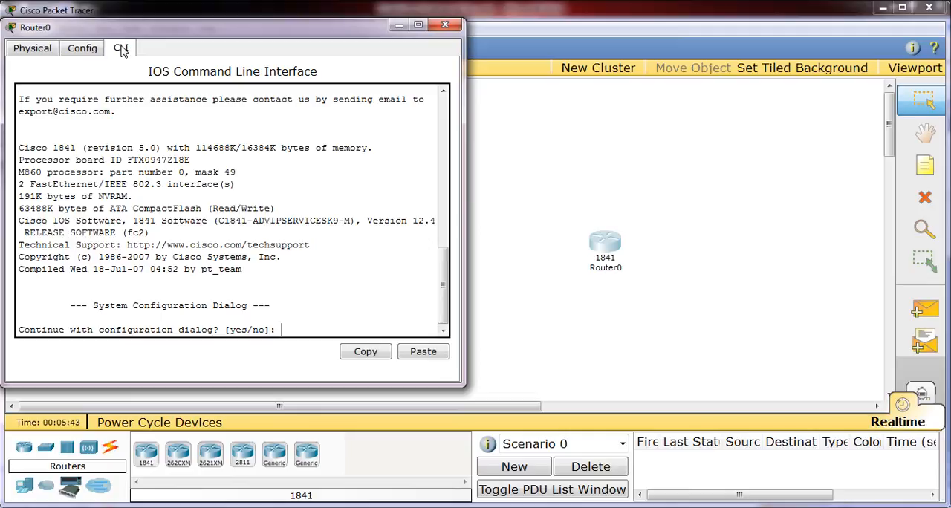
{"action": "type", "text": "n"}
{"action": "key", "text": "Return"}
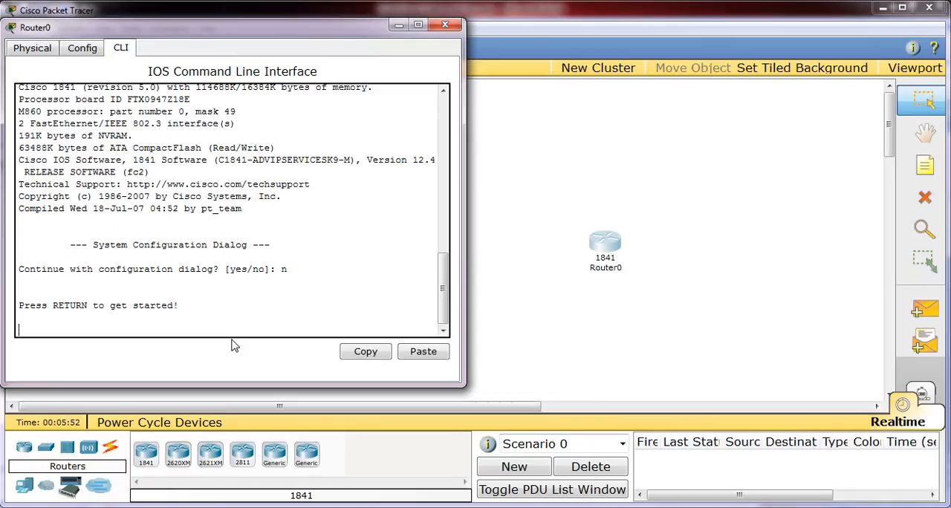
{"action": "key", "text": "Return"}
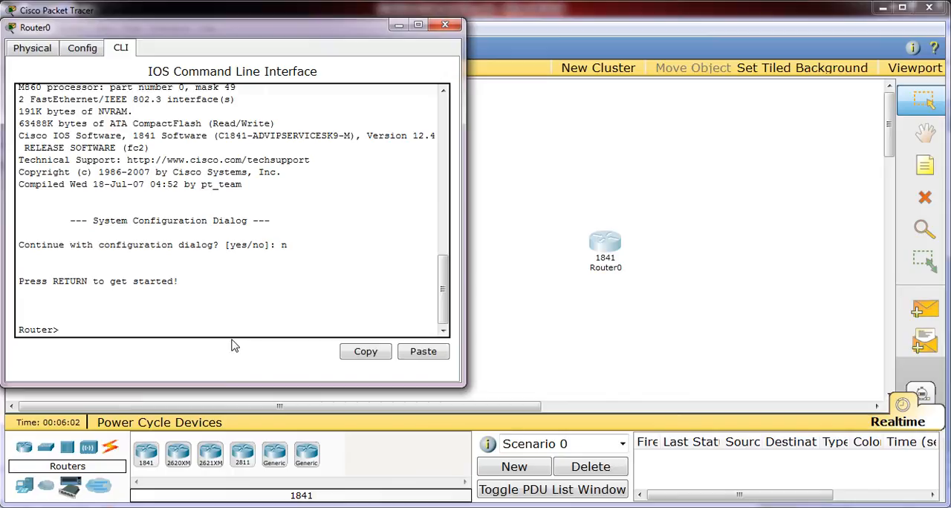
Step: Enter privileged mode on the router with the enable command and compare the user and privileged prompts
{"action": "type", "text": "enable"}
{"action": "key", "text": "Return"}
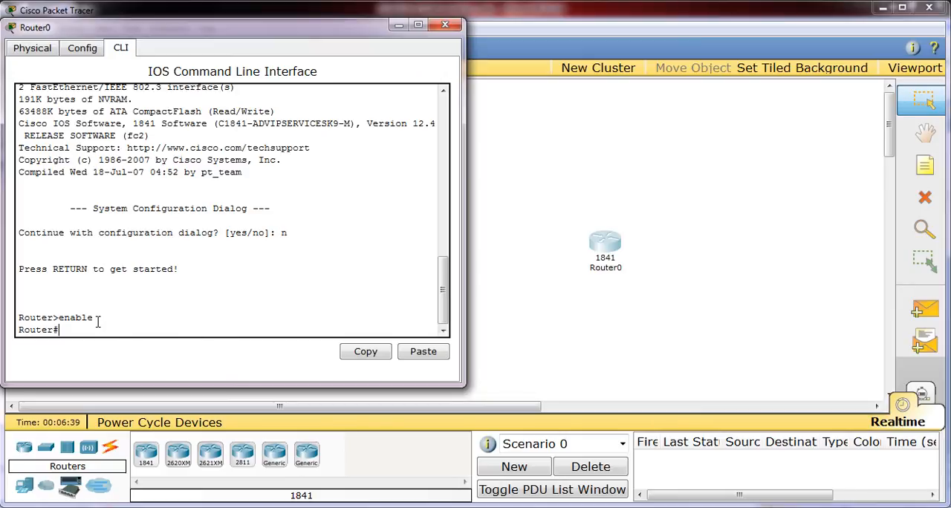
{"action": "left_click_drag", "start_coordinate": [94, 317], "coordinate": [19, 317]}
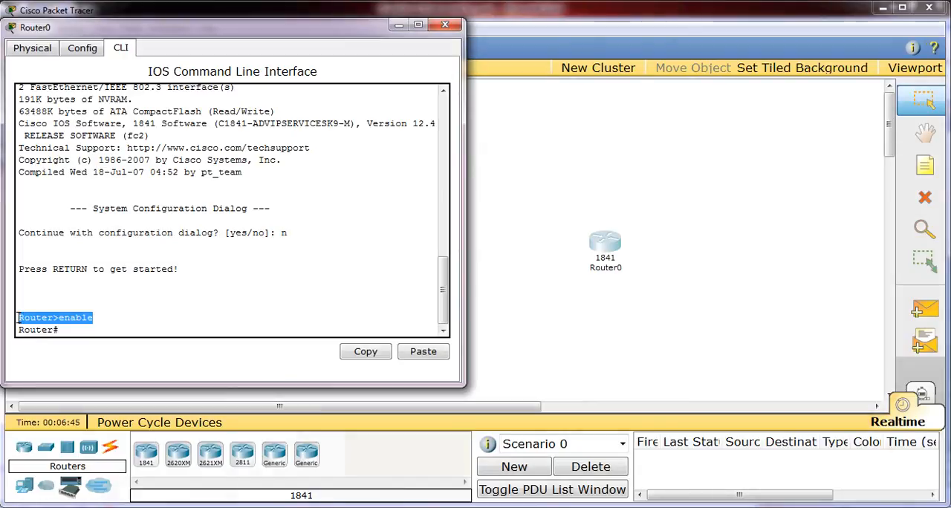
{"action": "left_click", "coordinate": [63, 329]}
{"action": "left_click_drag", "start_coordinate": [63, 329], "coordinate": [19, 329]}
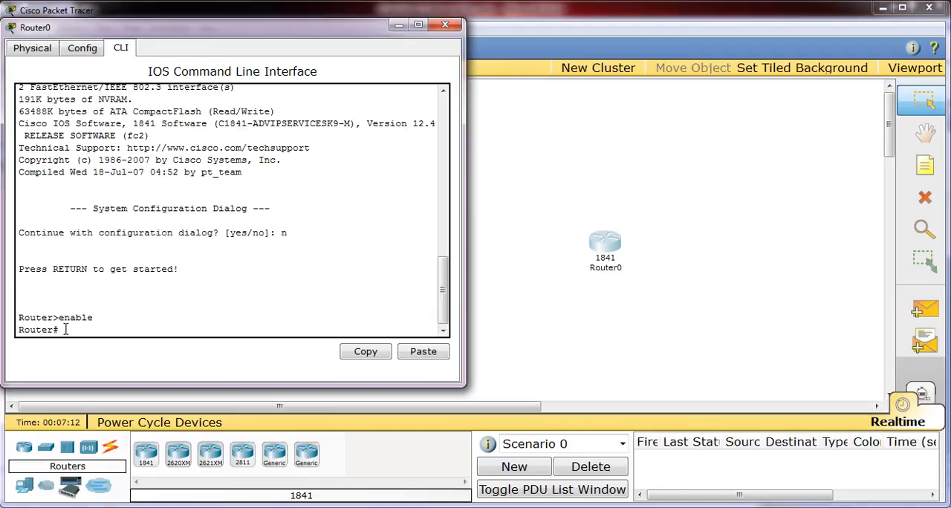
Step: Show the router's running configuration with show run and page through it to the end
{"action": "type", "text": "show run"}
{"action": "key", "text": "Return"}
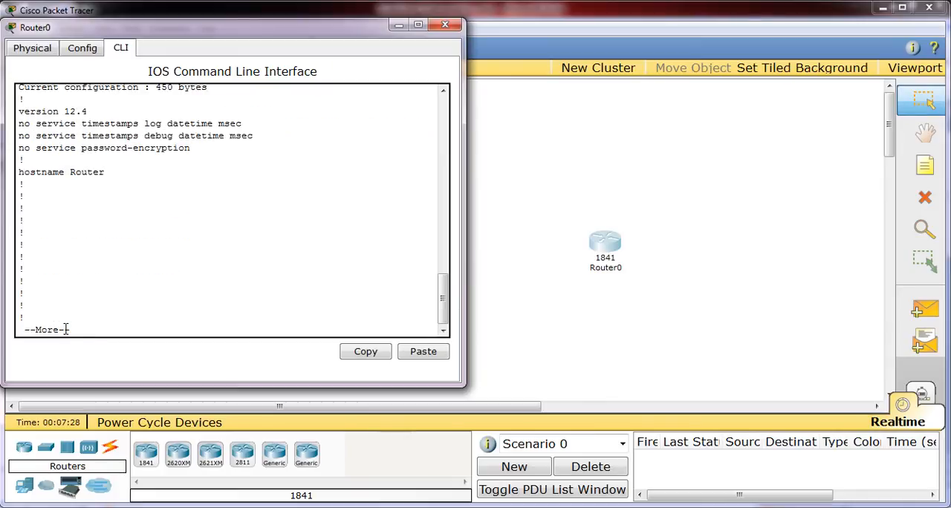
{"action": "key", "text": "Return"}
{"action": "key", "text": "Return"}
{"action": "key", "text": "Return"}
{"action": "key", "text": "Return"}
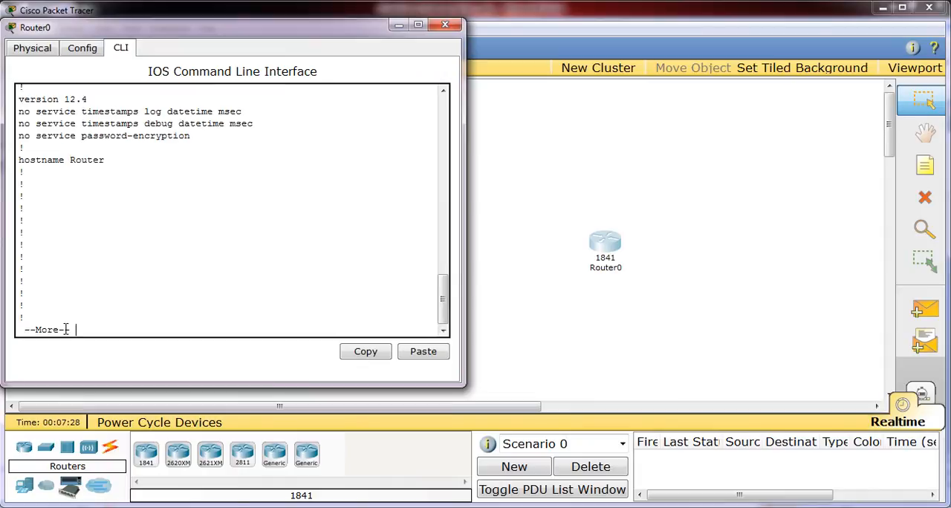
{"action": "key", "text": "Return"}
{"action": "key", "text": "Return"}
{"action": "key", "text": "Return"}
{"action": "key", "text": "Return"}
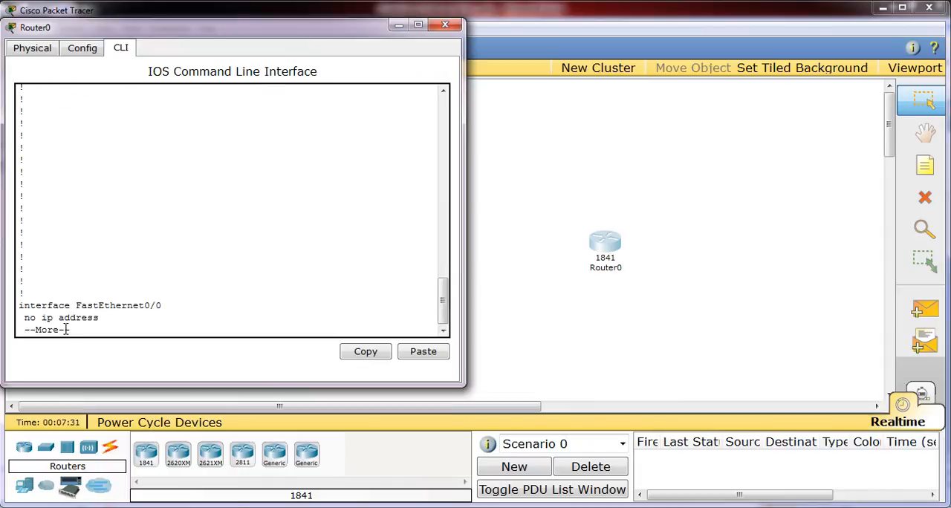
{"action": "key", "text": "Return"}
{"action": "key", "text": "Return"}
{"action": "key", "text": "Return"}
{"action": "key", "text": "Return"}
{"action": "key", "text": "Return"}
{"action": "key", "text": "Return"}
{"action": "key", "text": "Return"}
{"action": "key", "text": "Return"}
{"action": "key", "text": "Return"}
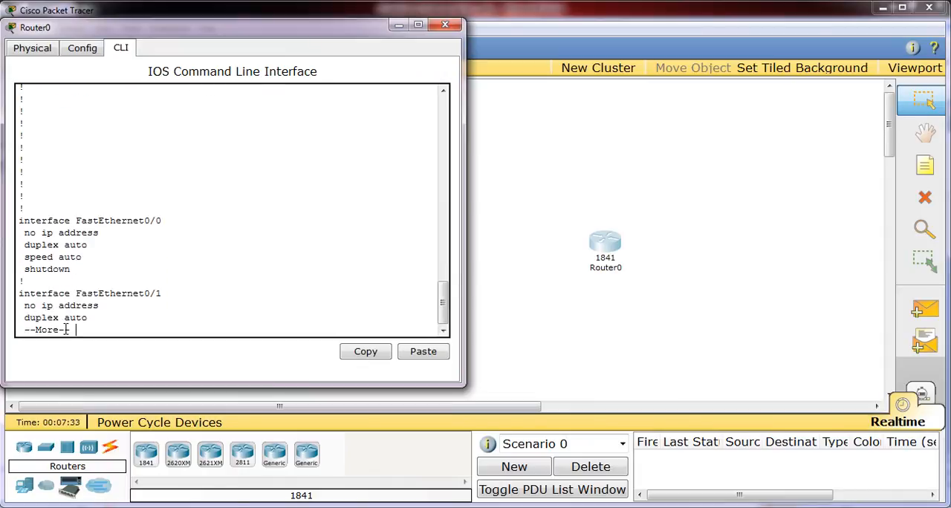
{"action": "key", "text": "Return"}
{"action": "key", "text": "Return"}
{"action": "key", "text": "Return"}
{"action": "key", "text": "Return"}
{"action": "key", "text": "Return"}
{"action": "key", "text": "Return"}
{"action": "key", "text": "Return"}
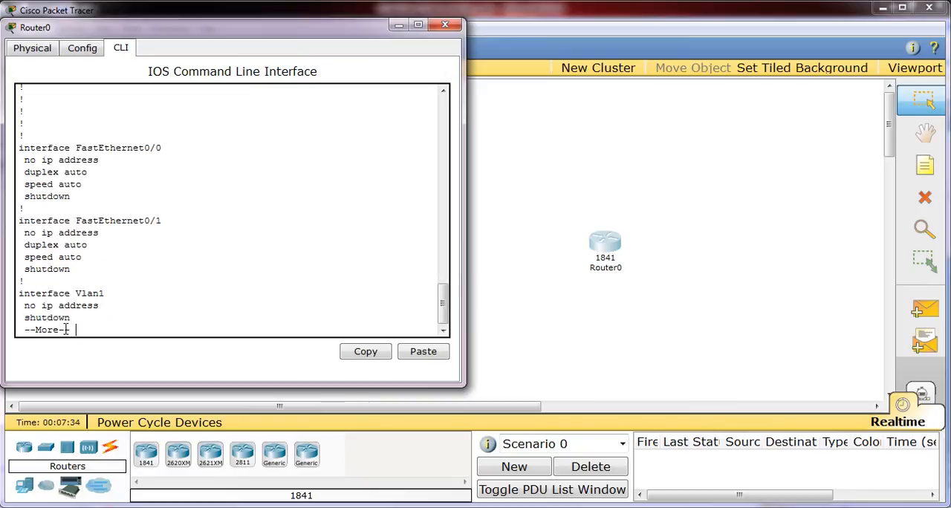
{"action": "key", "text": "Return"}
{"action": "key", "text": "Return"}
{"action": "key", "text": "Return"}
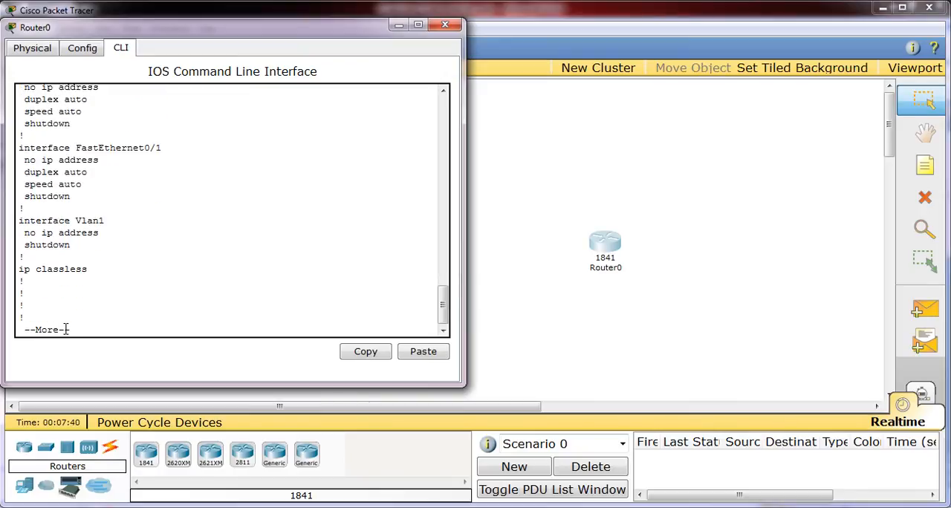
{"action": "key", "text": "Return"}
{"action": "key", "text": "Return"}
{"action": "key", "text": "Return"}
{"action": "key", "text": "Return"}
{"action": "key", "text": "Return"}
{"action": "key", "text": "Return"}
{"action": "key", "text": "Return"}
{"action": "key", "text": "Return"}
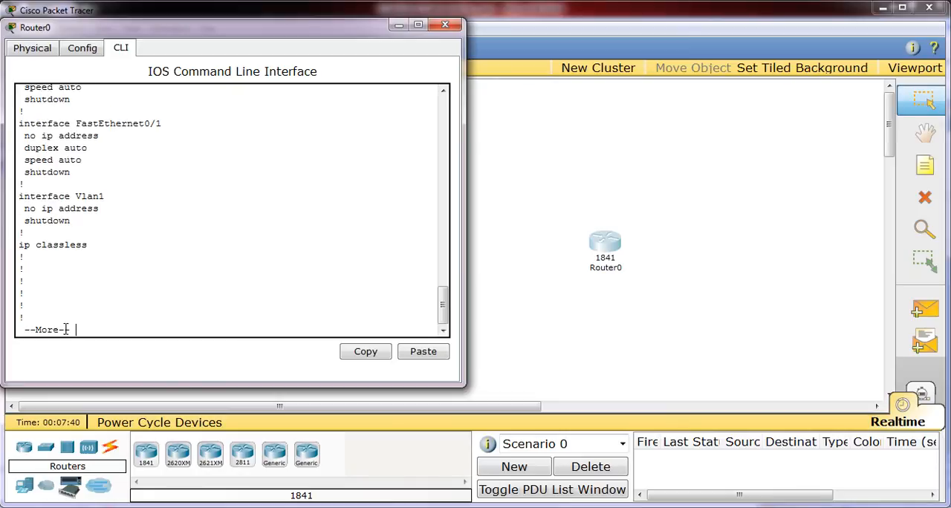
{"action": "key", "text": "Return"}
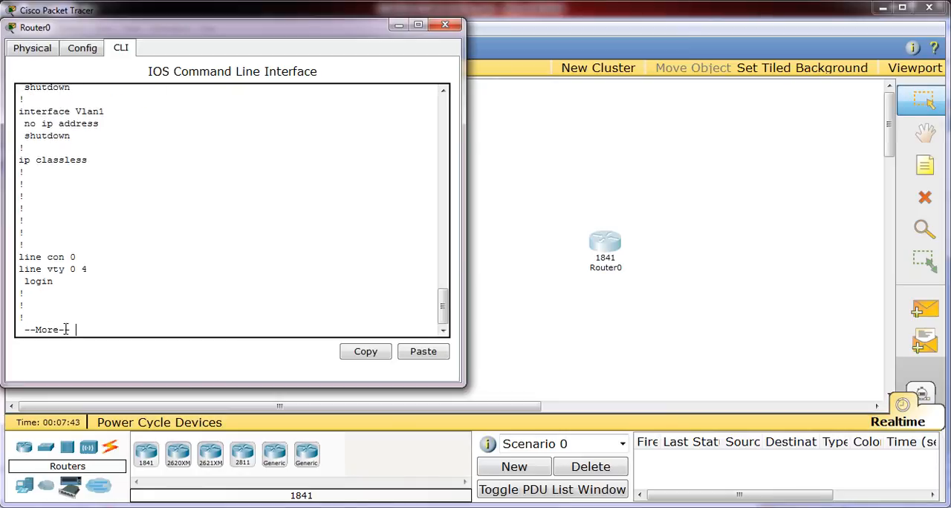
{"action": "key", "text": "Return"}
{"action": "key", "text": "Return"}
{"action": "key", "text": "Return"}
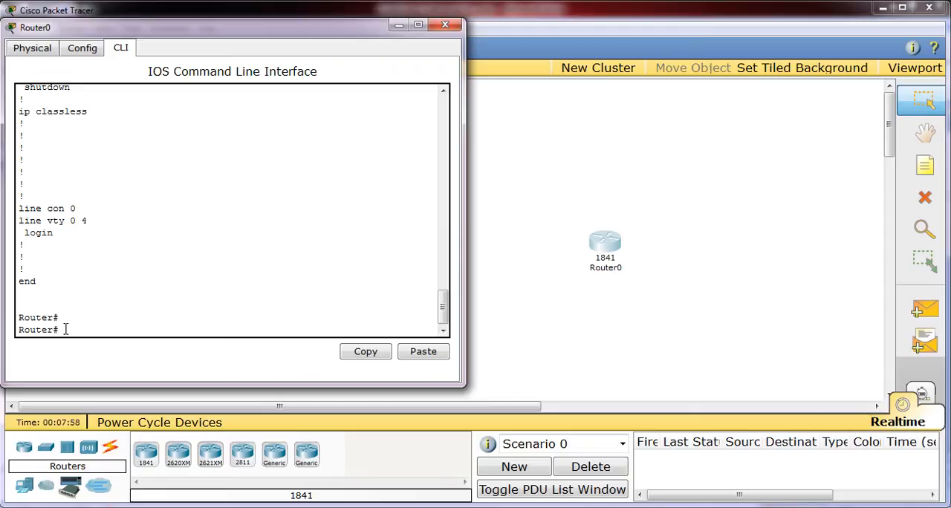
Step: Enter global configuration mode with config t and set the router's hostname to lab
{"action": "type", "text": "config t"}
{"action": "key", "text": "Return"}
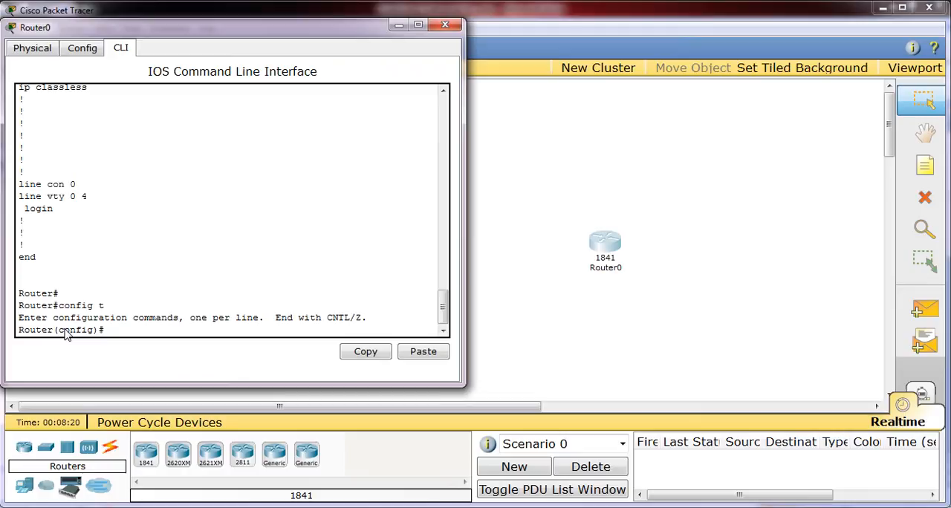
{"action": "left_click_drag", "start_coordinate": [214, 35], "coordinate": [538, 57]}
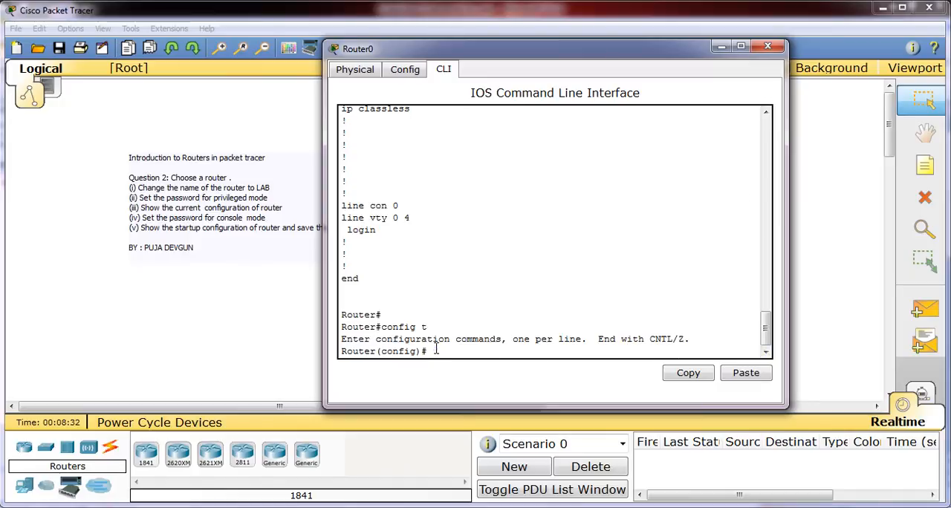
{"action": "type", "text": "hostname "}
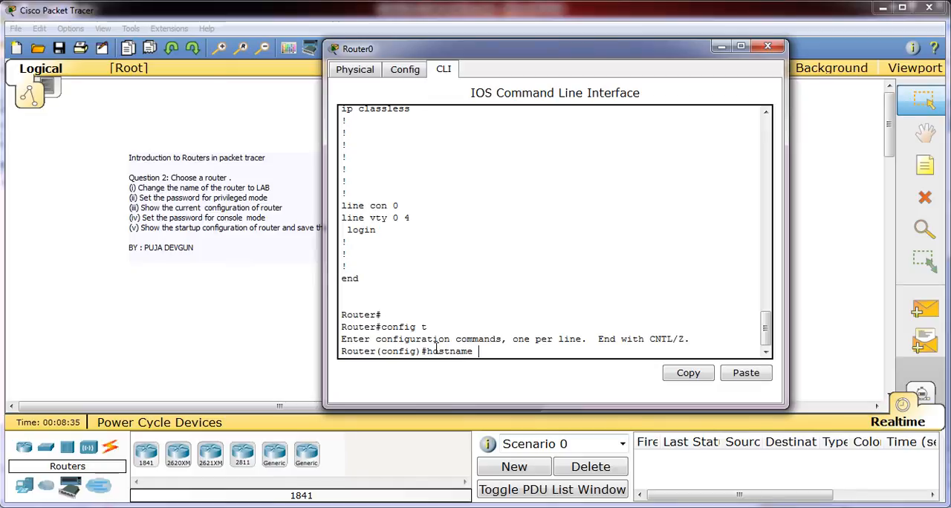
{"action": "type", "text": "lab"}
{"action": "key", "text": "Return"}
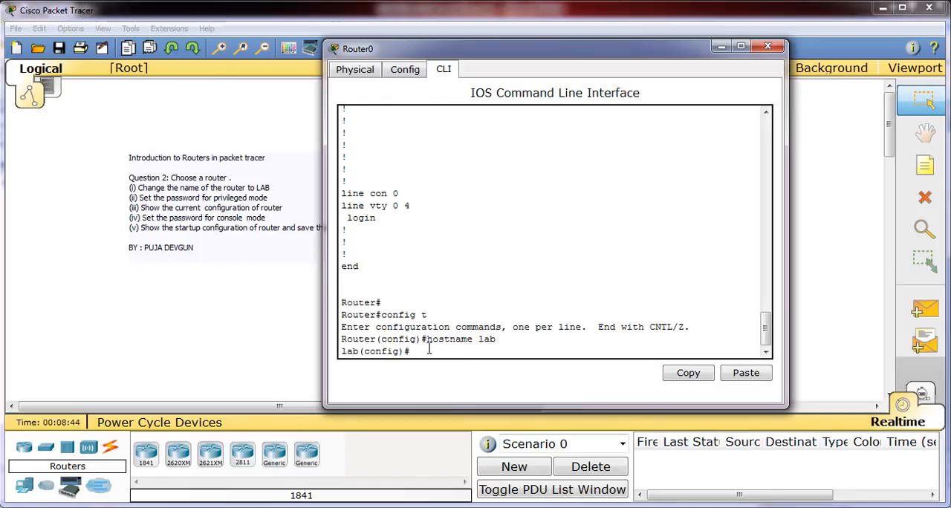
Step: Compare the renamed configuration prompt with the earlier show run prompt in the console history, ending at the current prompt
{"action": "left_click_drag", "start_coordinate": [360, 351], "coordinate": [342, 351]}
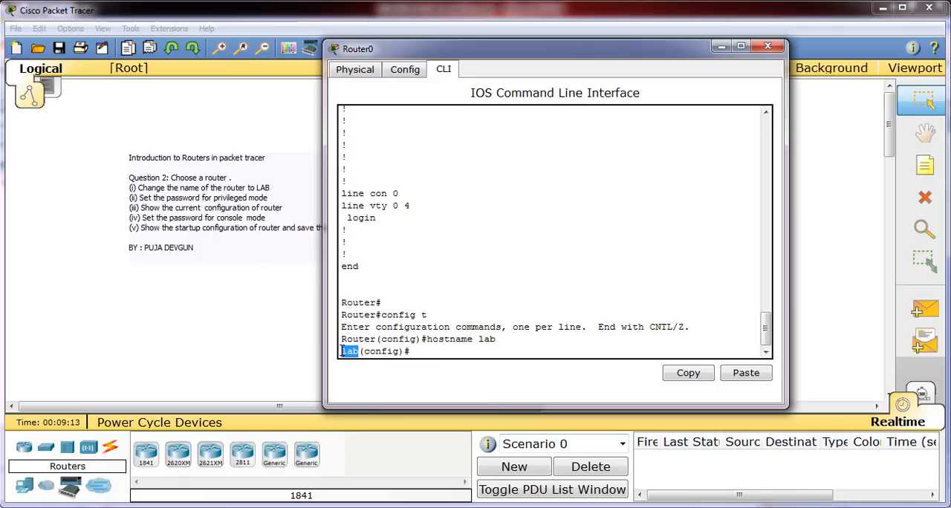
{"action": "left_click", "coordinate": [415, 352]}
{"action": "left_click_drag", "start_coordinate": [766, 334], "coordinate": [765, 236]}
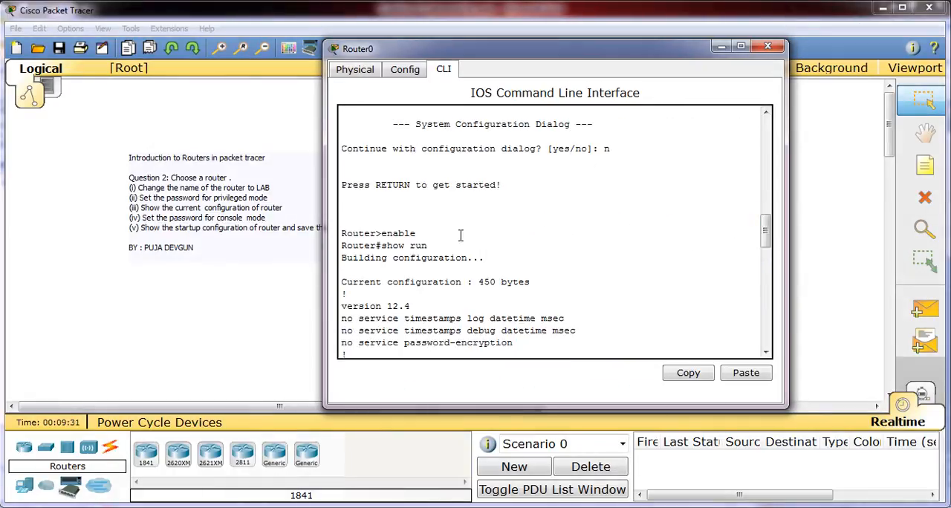
{"action": "left_click_drag", "start_coordinate": [382, 246], "coordinate": [341, 246]}
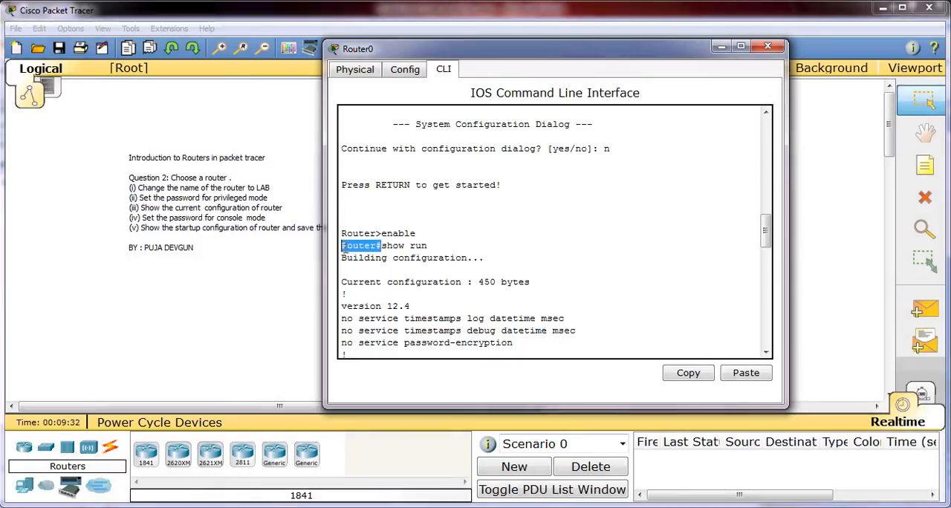
{"action": "left_click", "coordinate": [765, 352]}
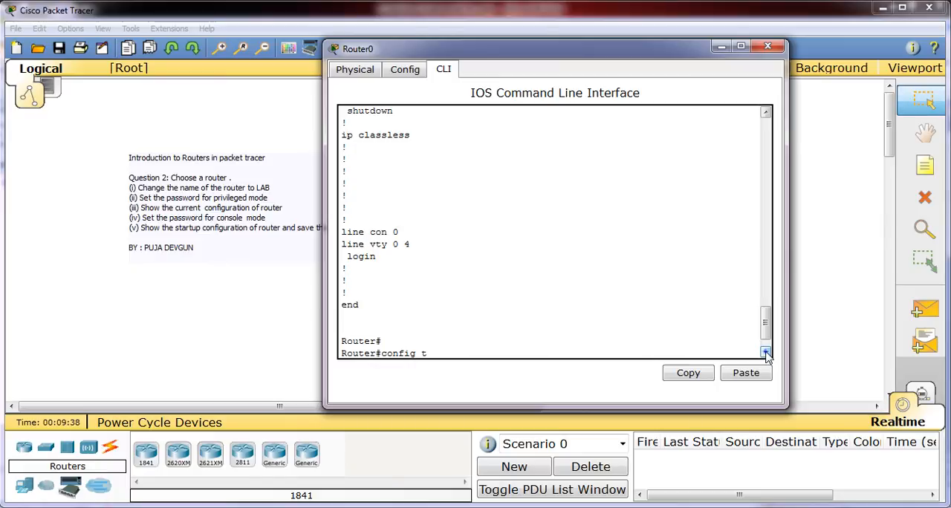
{"action": "key", "text": "Return"}
{"action": "type", "text": "hostname lab"}
{"action": "key", "text": "Return"}
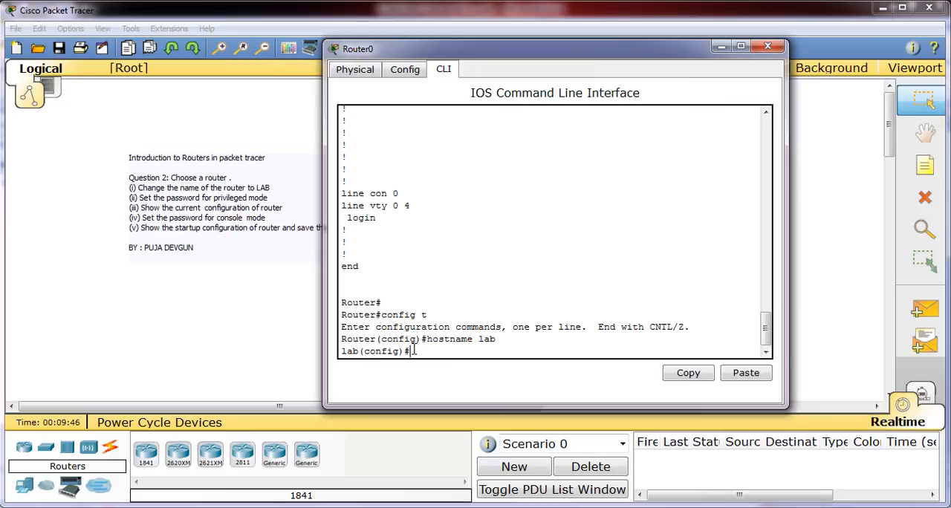
Step: Leave global configuration mode with the exit command
{"action": "type", "text": "exit"}
{"action": "key", "text": "Return"}
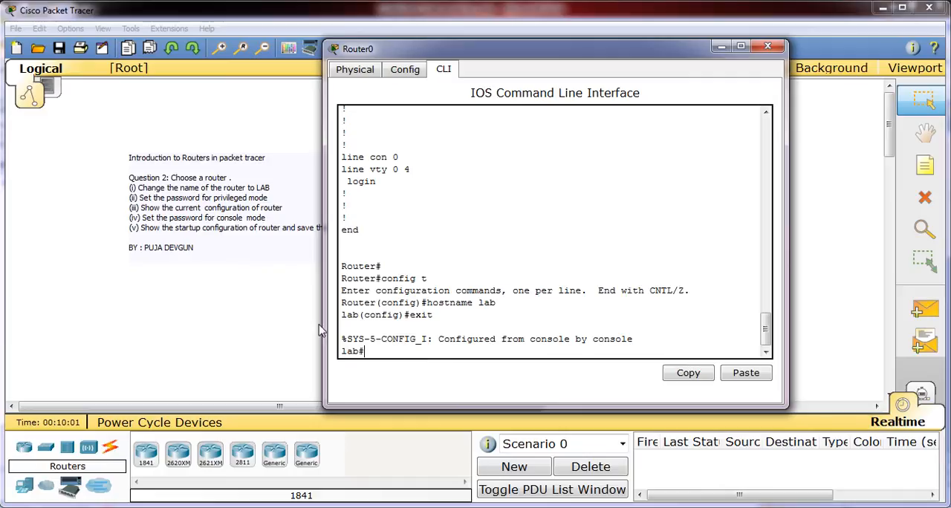
Step: Check the note's task about the privileged mode password, and return to the router's command line
{"action": "left_click", "coordinate": [269, 202]}
{"action": "left_click_drag", "start_coordinate": [268, 199], "coordinate": [140, 202]}
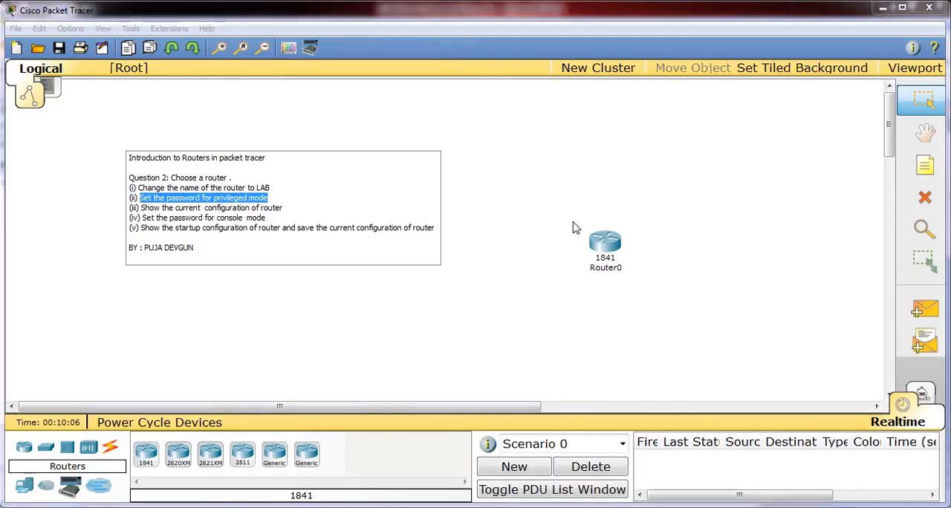
{"action": "left_click", "coordinate": [602, 239]}
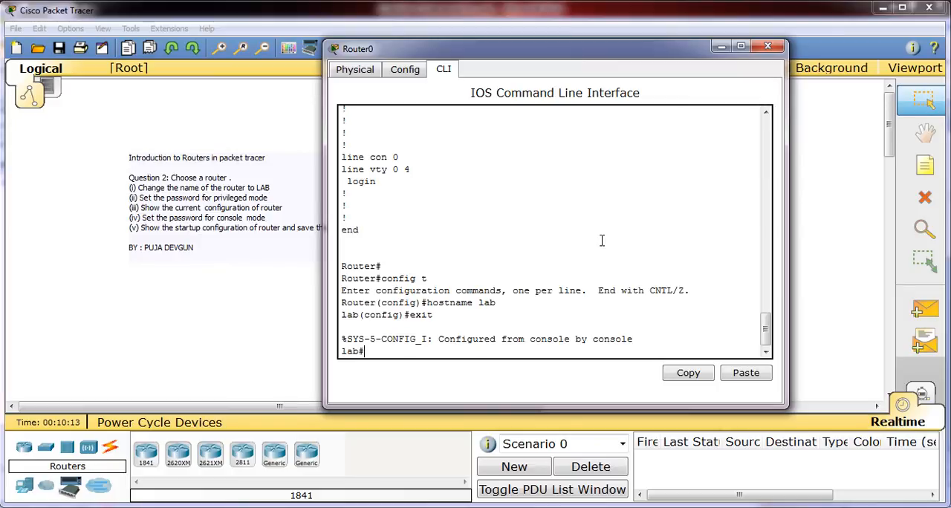
Step: Enter global configuration mode with config t and set the privileged mode password with the enable password command
{"action": "type", "text": "config t"}
{"action": "key", "text": "Return"}
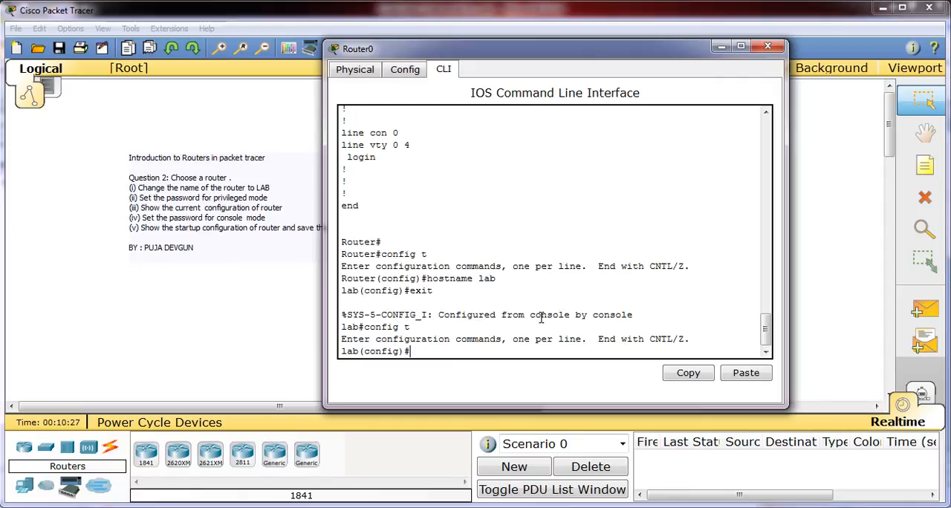
{"action": "type", "text": "enable password"}
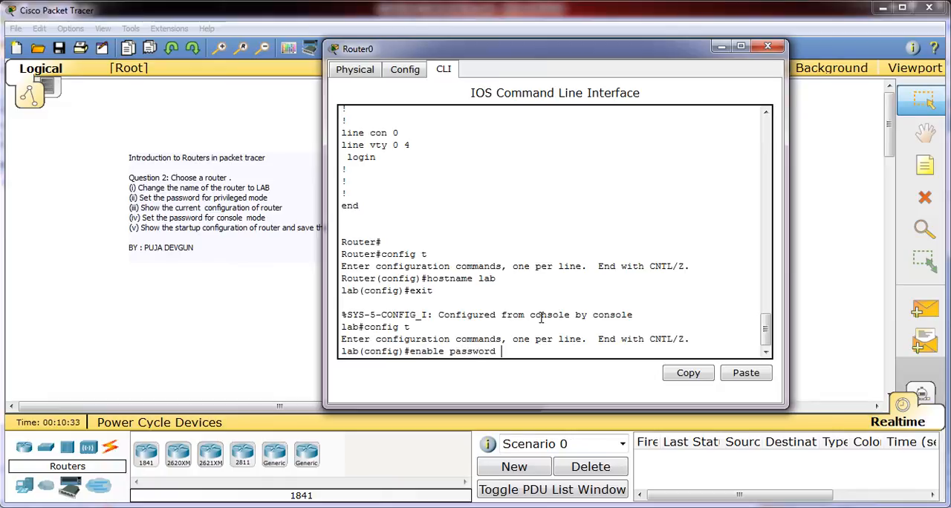
{"action": "type", "text": " abc"}
{"action": "key", "text": "Return"}
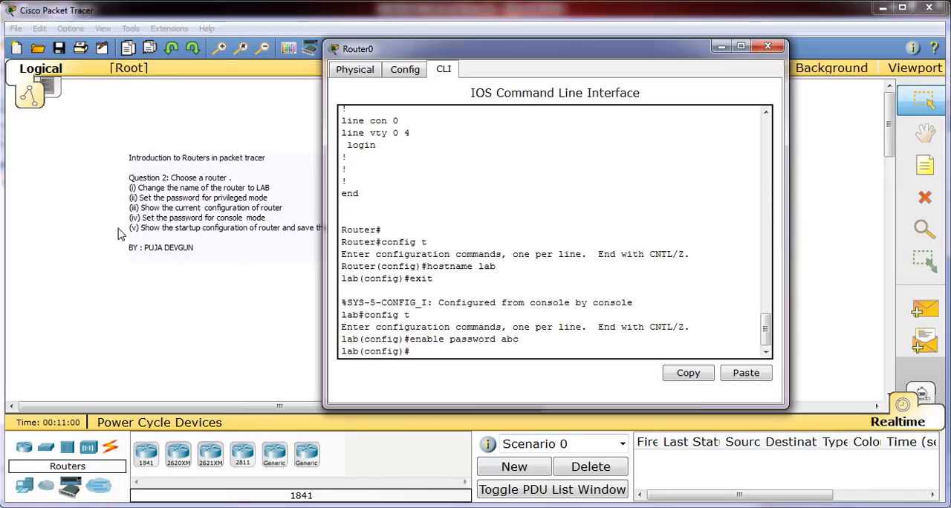
Step: Return to the router's command line and leave global configuration mode with the exit command
{"action": "left_click", "coordinate": [15, 29]}
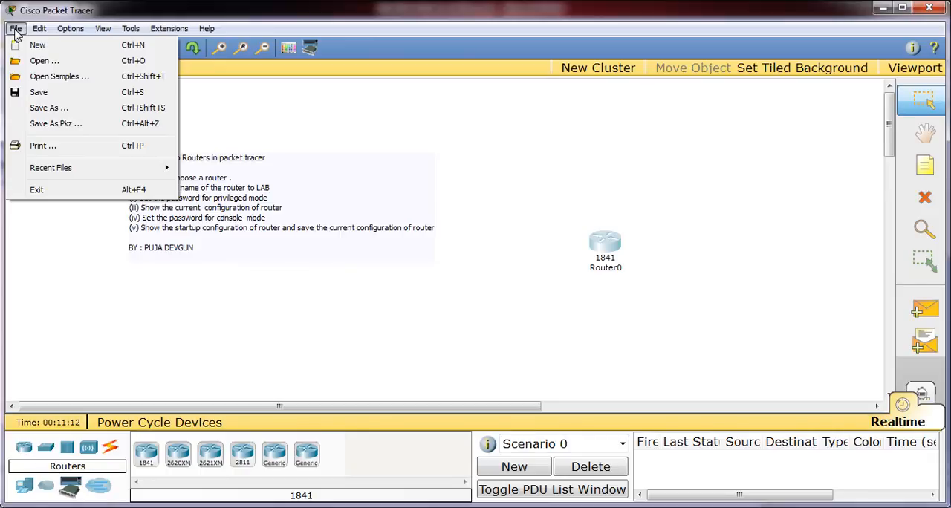
{"action": "left_click", "coordinate": [605, 245]}
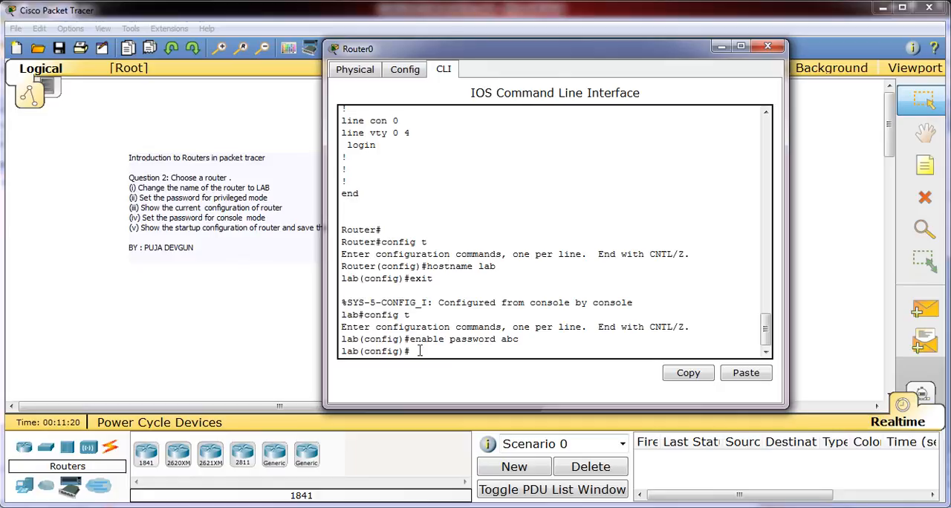
{"action": "type", "text": "exit"}
{"action": "key", "text": "Return"}
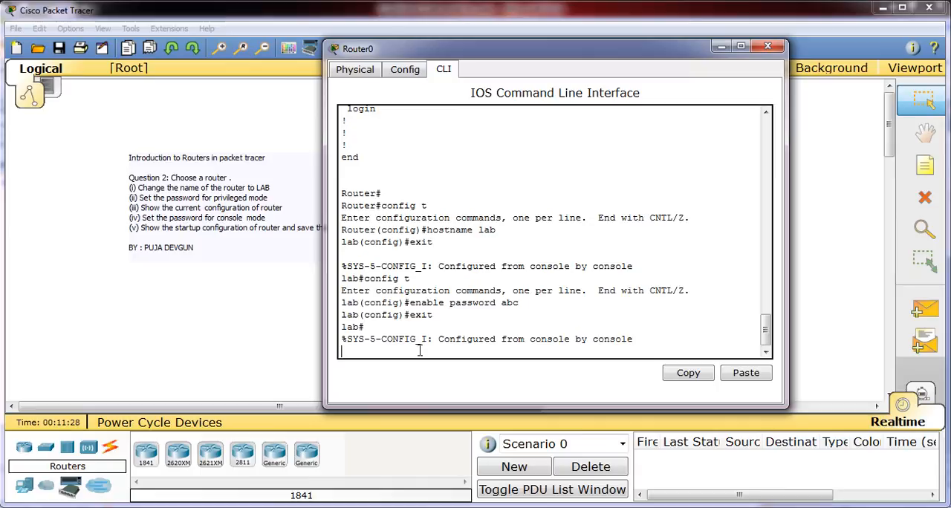
{"action": "key", "text": "Return"}
Step: Display the router's saved startup configuration with show startup-config
{"action": "type", "text": "show start"}
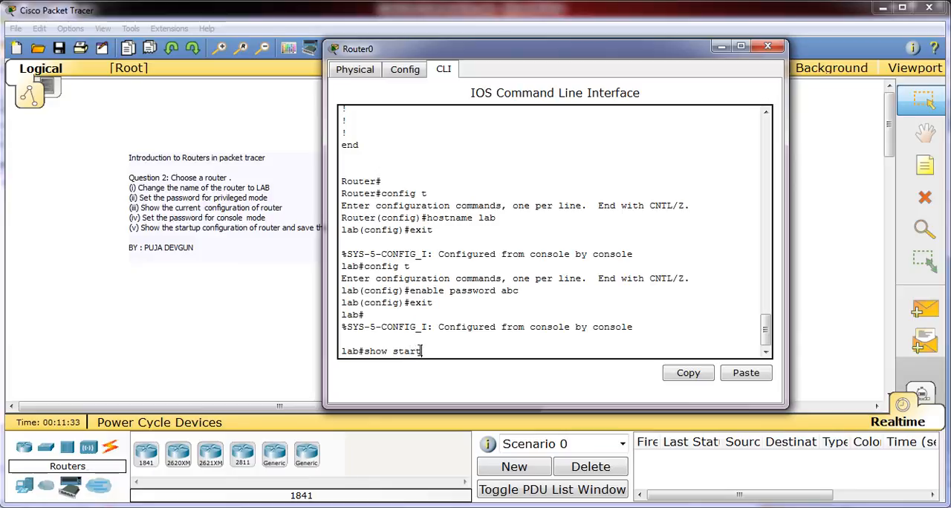
{"action": "type", "text": "up-config"}
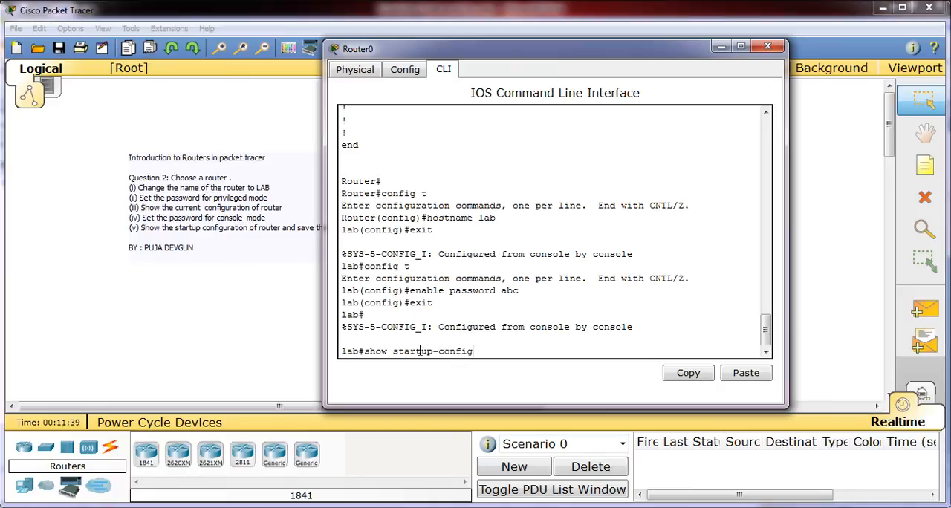
{"action": "key", "text": "Return"}
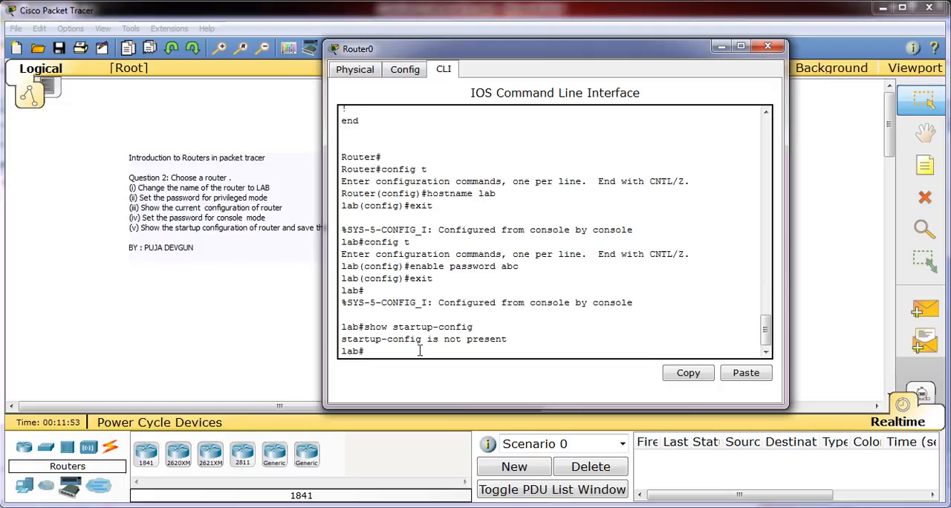
Step: Save the running configuration with copy run start, accepting the default destination filename startup-config
{"action": "type", "text": "copy run start"}
{"action": "key", "text": "Return"}
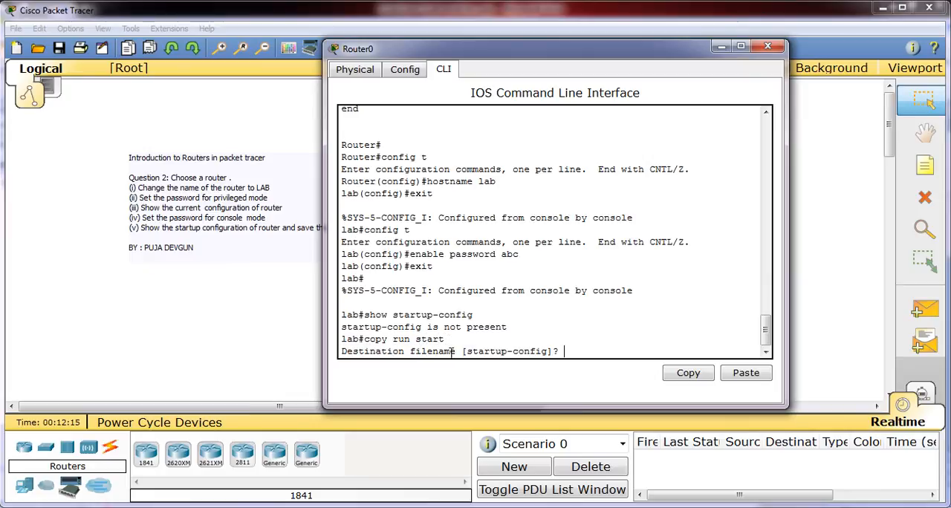
{"action": "key", "text": "Return"}
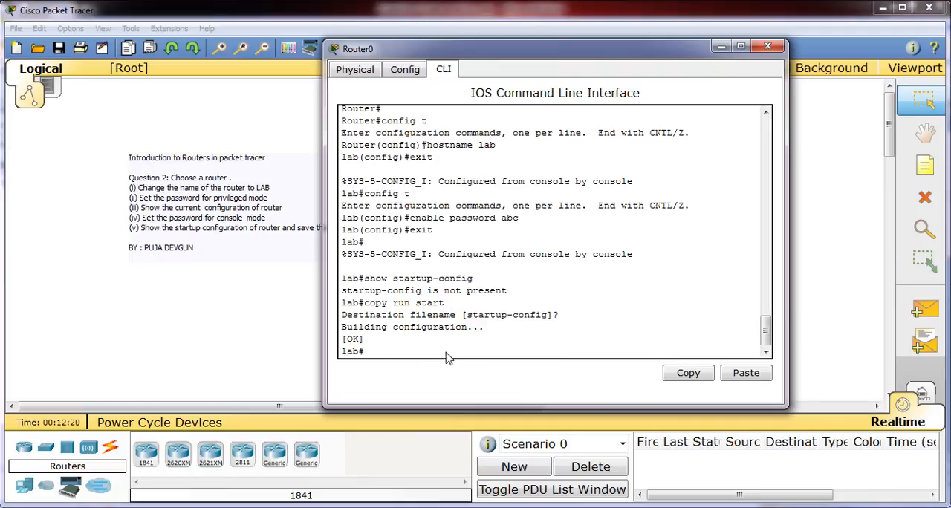
Step: Restart the router with its power switch in the physical device view and start a new command-line session
{"action": "left_click", "coordinate": [356, 71]}
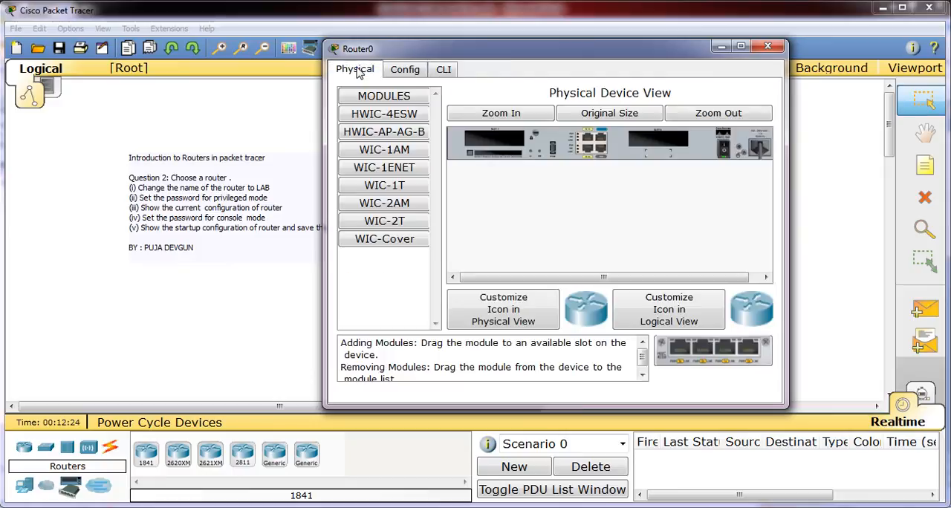
{"action": "left_click", "coordinate": [724, 149]}
{"action": "left_click", "coordinate": [443, 68]}
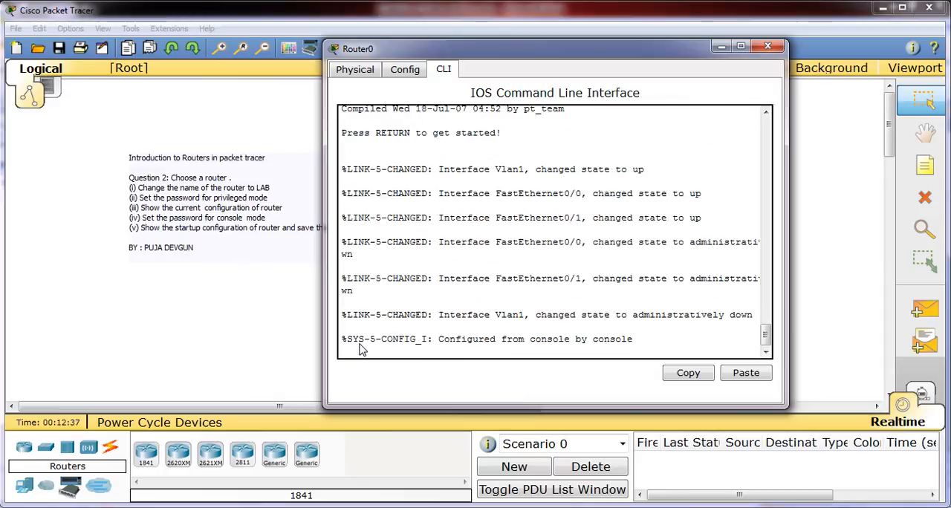
{"action": "left_click", "coordinate": [765, 112]}
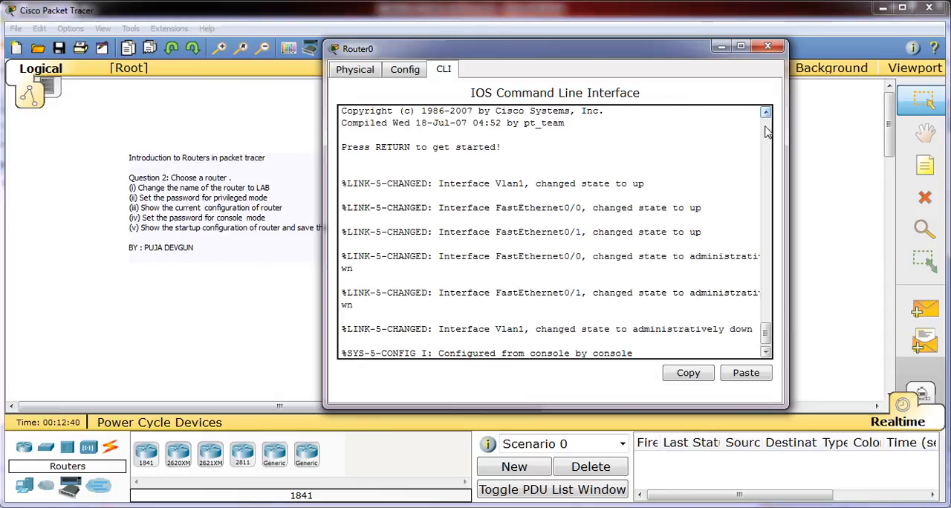
{"action": "left_click", "coordinate": [765, 352]}
{"action": "key", "text": "Return"}
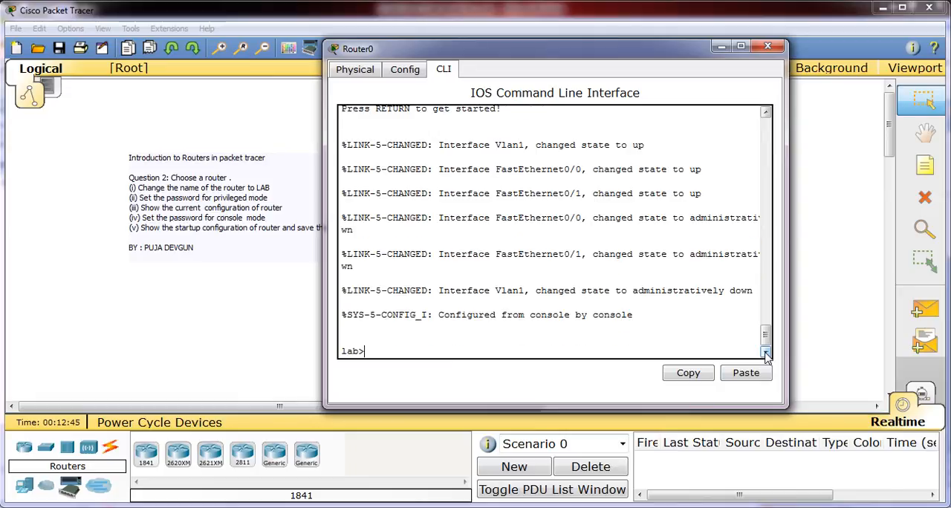
Step: Enter privileged mode with the en command and the privileged mode password
{"action": "type", "text": "enabl"}
{"action": "key", "text": "BackSpace"}
{"action": "key", "text": "BackSpace"}
{"action": "key", "text": "BackSpace"}
{"action": "key", "text": "Return"}
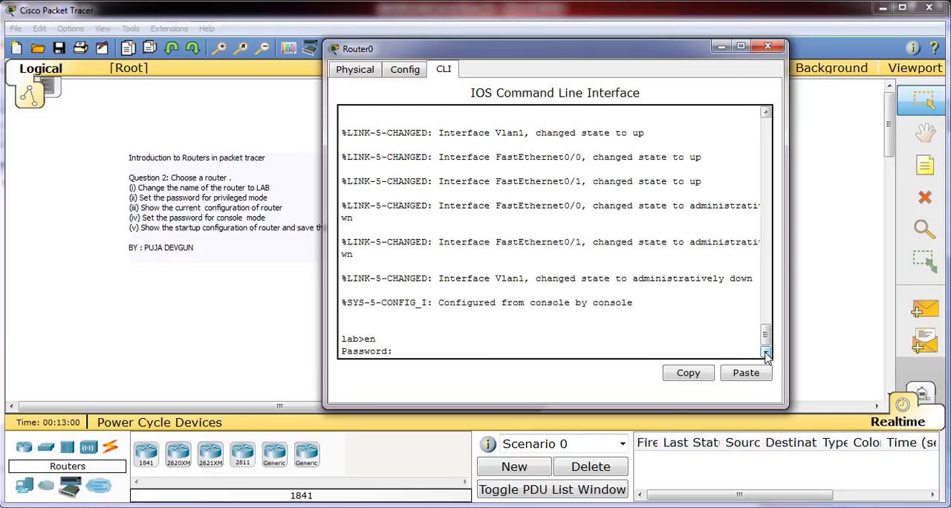
{"action": "key", "text": "Return"}
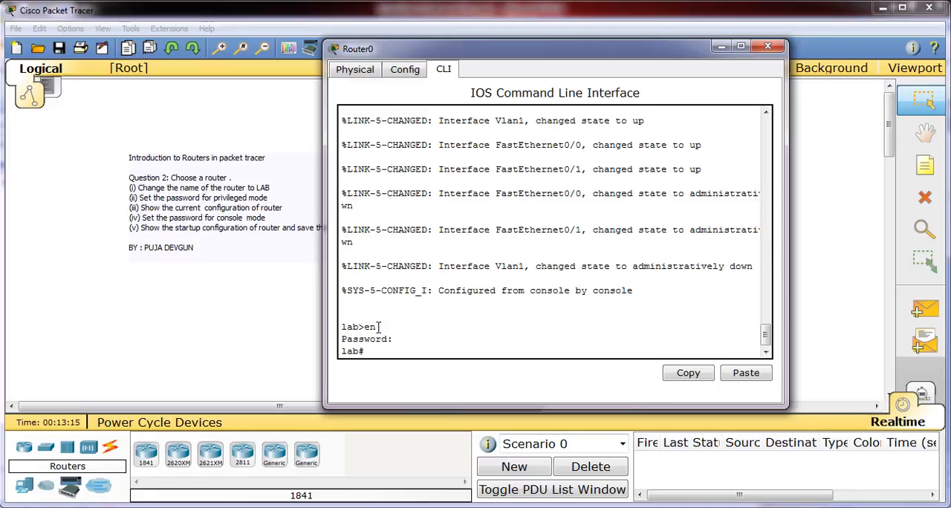
Step: Examine the user mode en line and the console configuration message in the history, ending at the current prompt
{"action": "left_click_drag", "start_coordinate": [379, 327], "coordinate": [340, 327]}
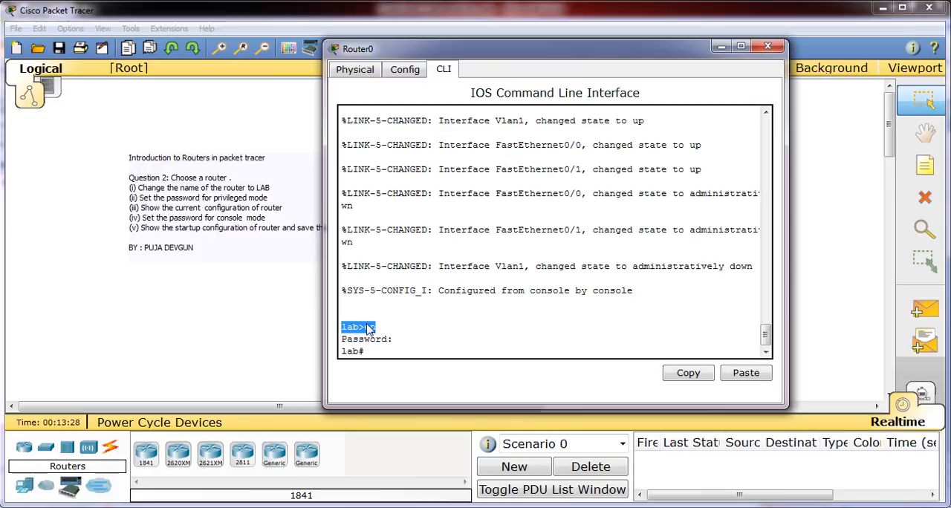
{"action": "left_click", "coordinate": [374, 336]}
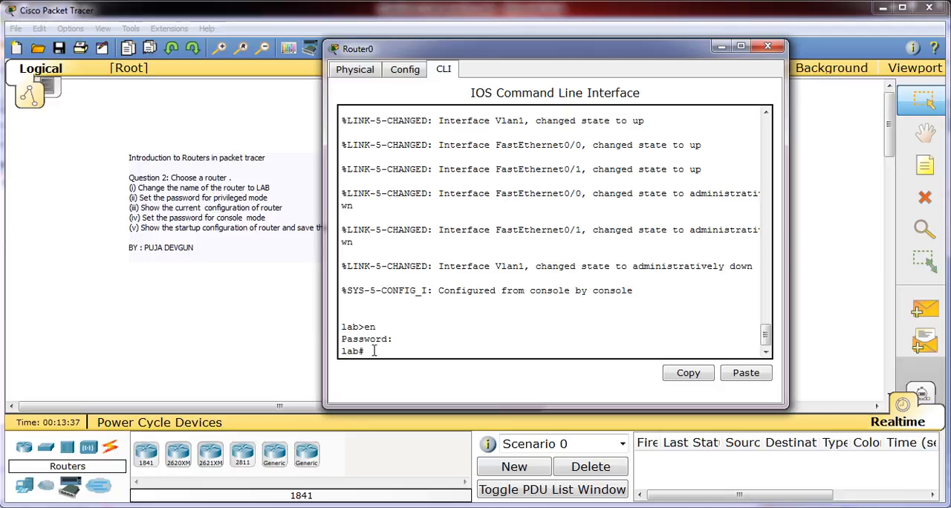
{"action": "left_click_drag", "start_coordinate": [635, 291], "coordinate": [456, 297]}
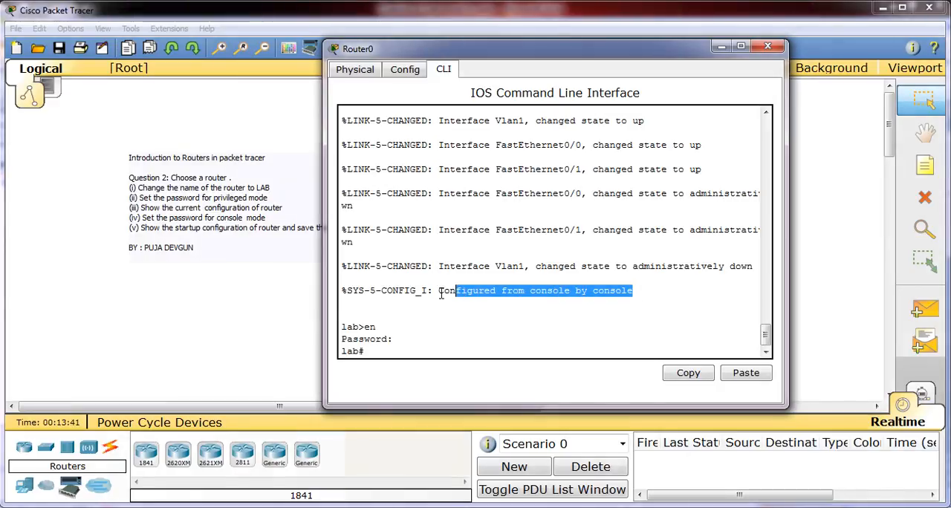
{"action": "left_click", "coordinate": [368, 350]}
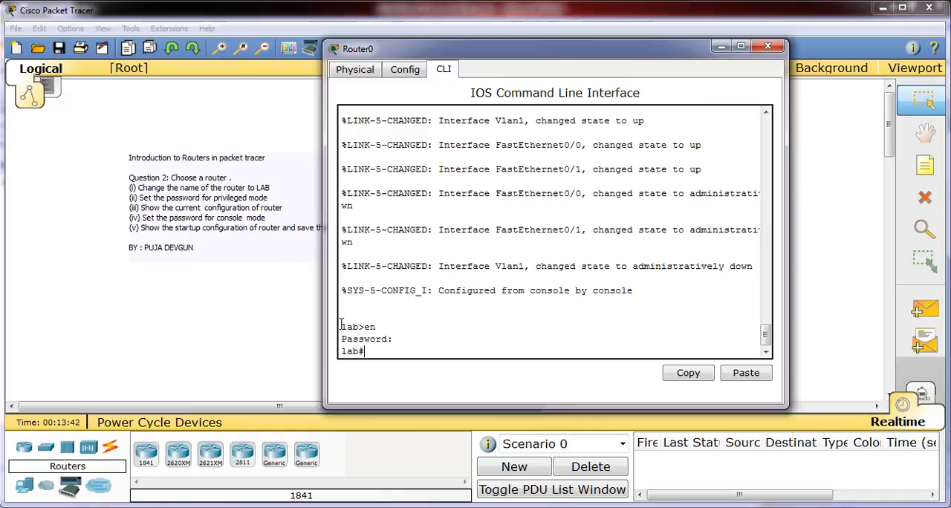
{"action": "left_click_drag", "start_coordinate": [343, 326], "coordinate": [389, 322]}
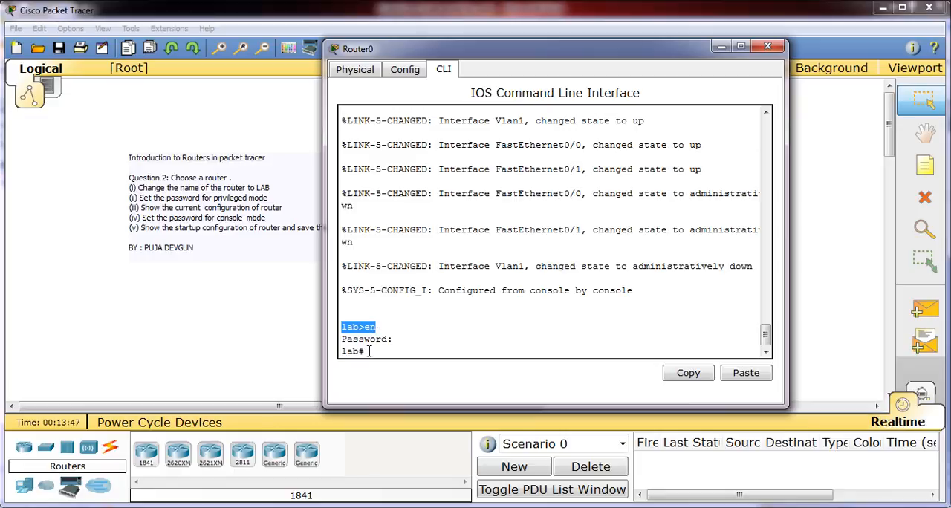
{"action": "left_click", "coordinate": [368, 351]}
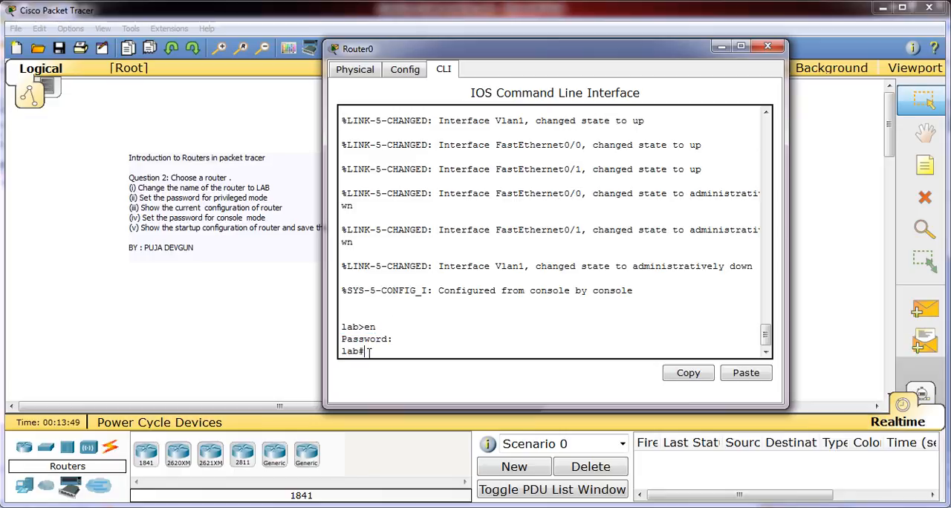
Step: Enter global configuration mode with config t and open the console line's configuration with line con 0
{"action": "type", "text": "config t"}
{"action": "key", "text": "Return"}
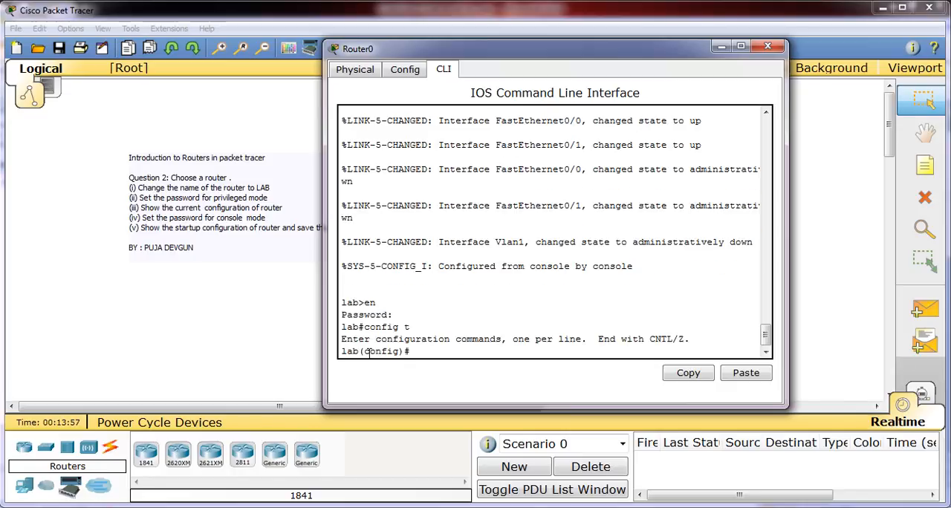
{"action": "type", "text": "line con 0"}
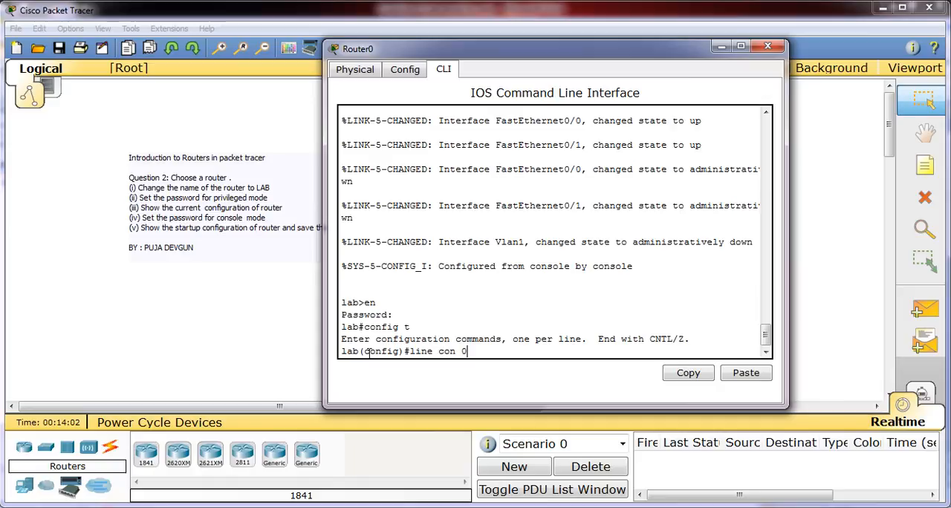
{"action": "key", "text": "Return"}
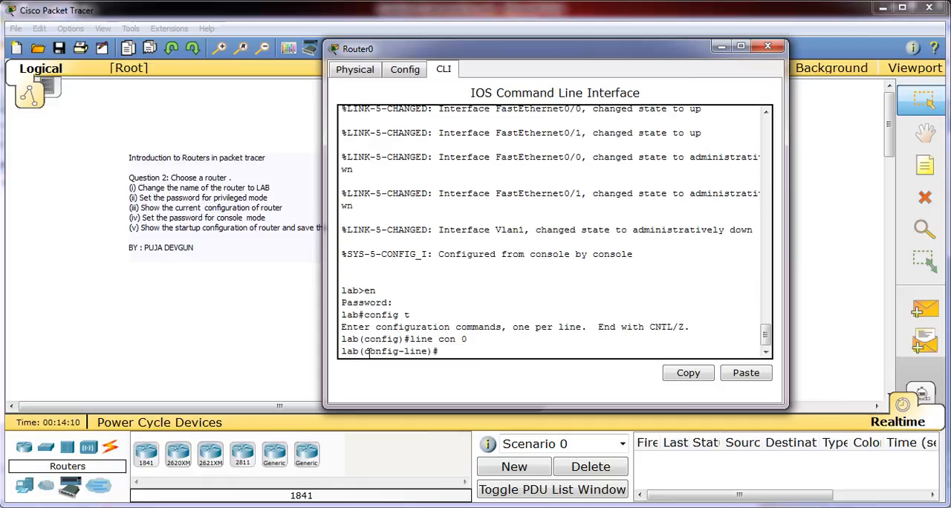
Step: Enable login on console line 0 and set the console password with the password command
{"action": "type", "text": "login"}
{"action": "key", "text": "Return"}
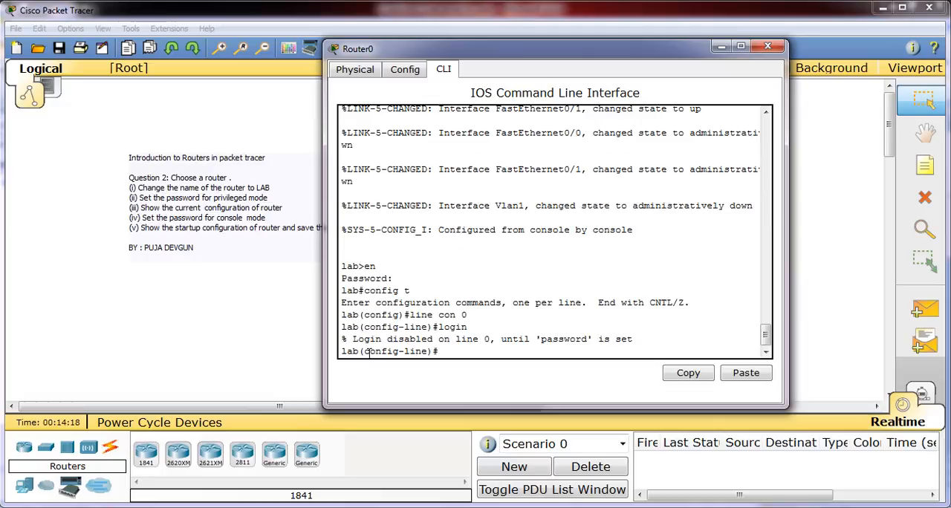
{"action": "type", "text": "password 123"}
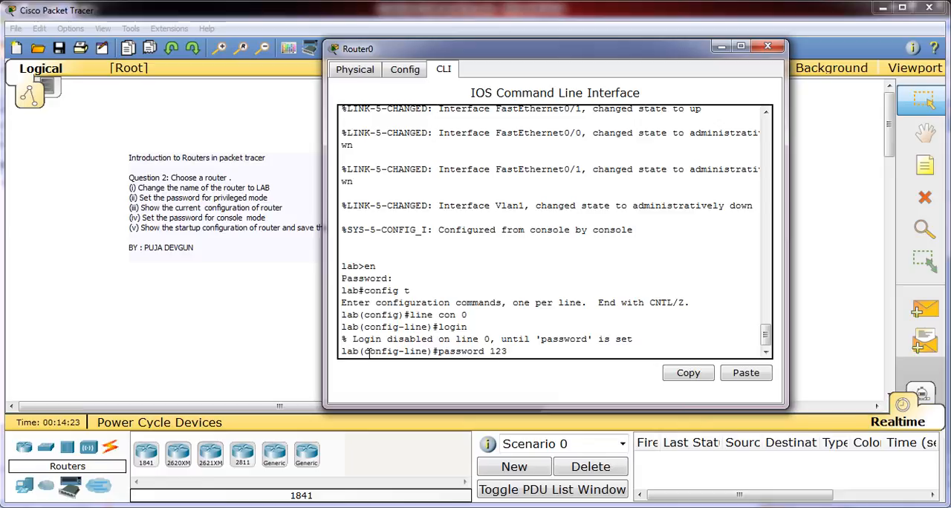
{"action": "key", "text": "Return"}
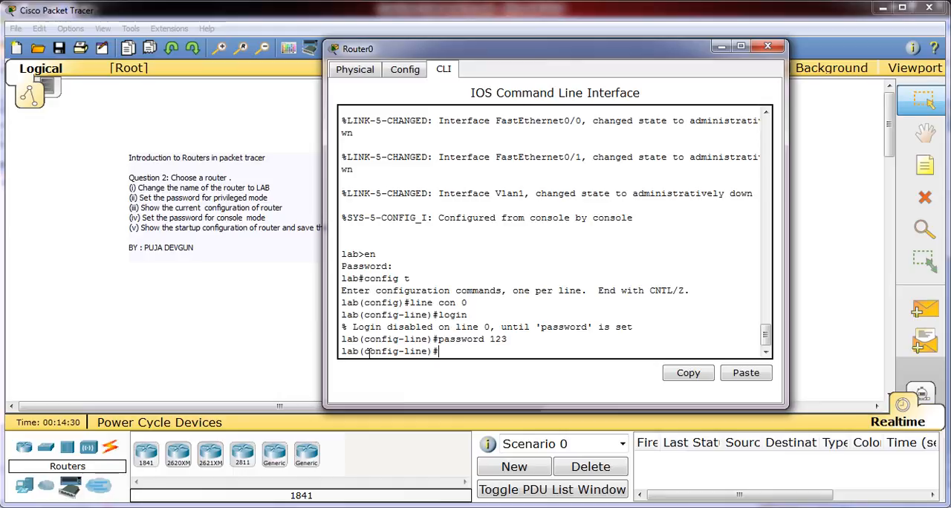
Step: Leave the console line configuration with exit and end global configuration mode, back to the privileged mode prompt
{"action": "type", "text": "exit"}
{"action": "key", "text": "Return"}
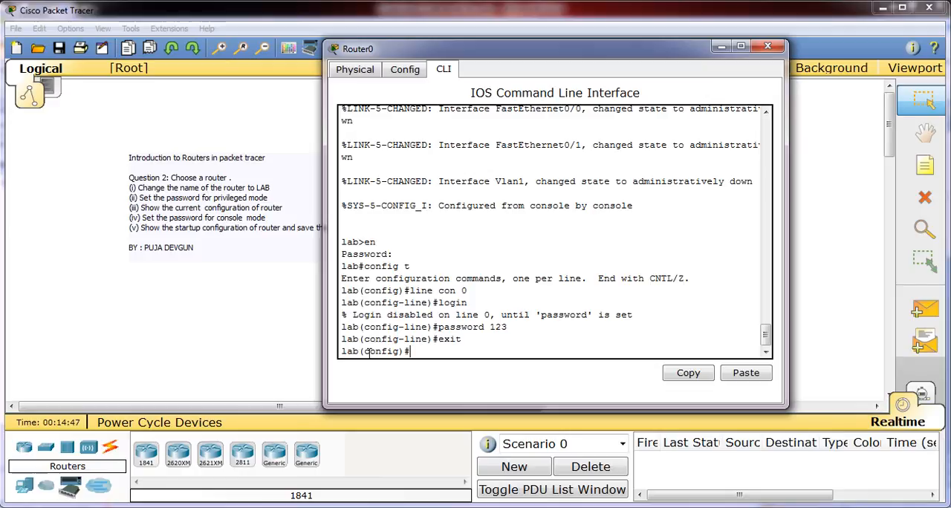
{"action": "key", "text": "ctrl+z"}
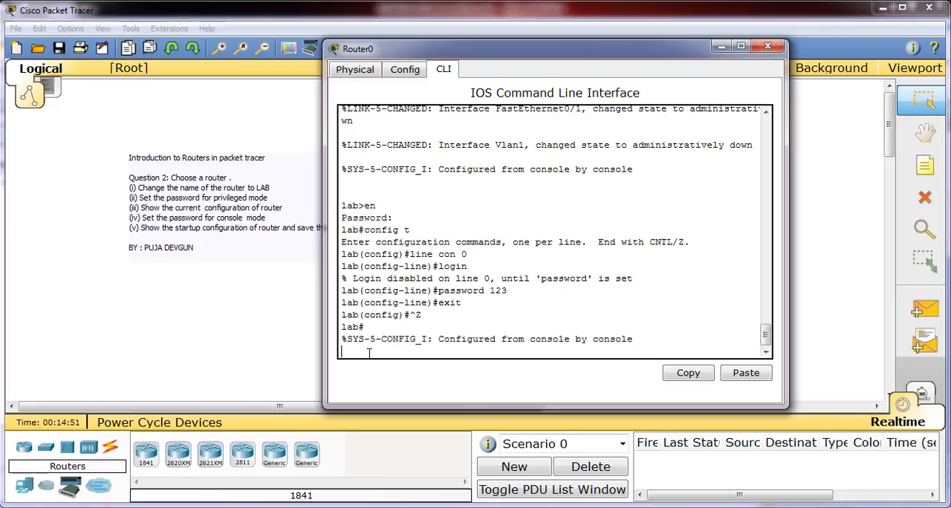
{"action": "key", "text": "Return"}
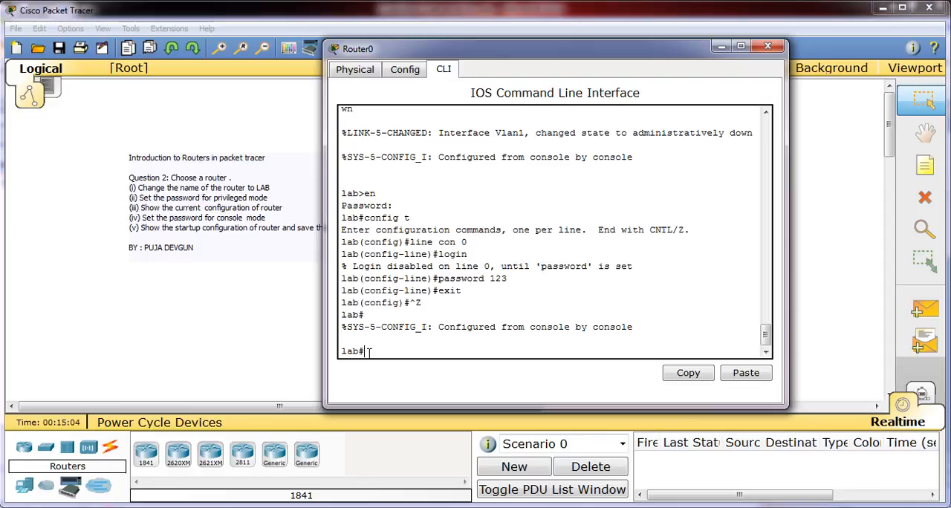
Step: Save the configuration with the new console password using copy run start, accepting the default destination filename
{"action": "type", "text": "copy run start"}
{"action": "key", "text": "Return"}
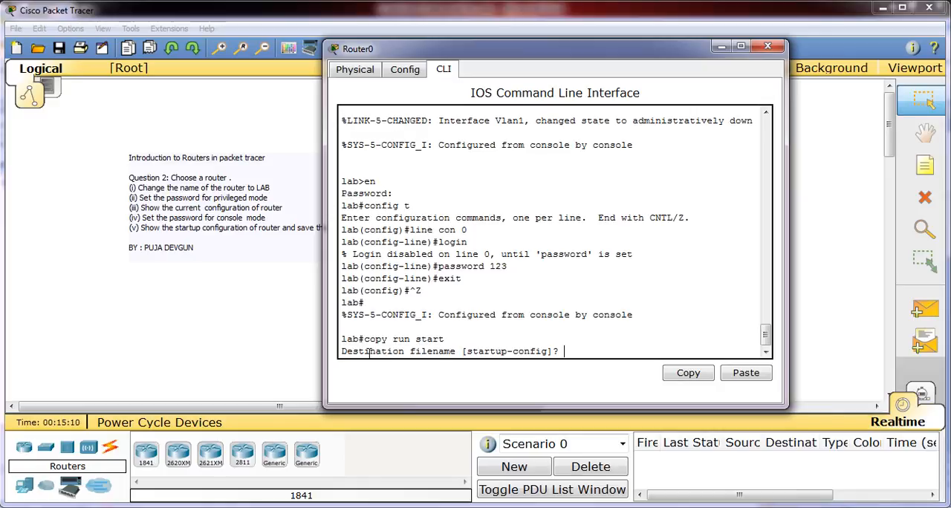
{"action": "key", "text": "Return"}
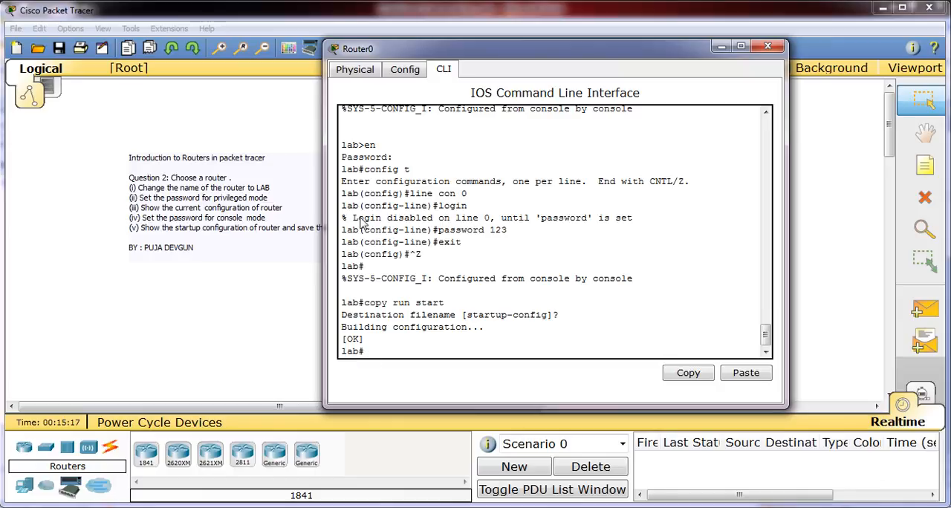
Step: Power the router off and on again with its physical power switch and return to its command line
{"action": "left_click", "coordinate": [359, 71]}
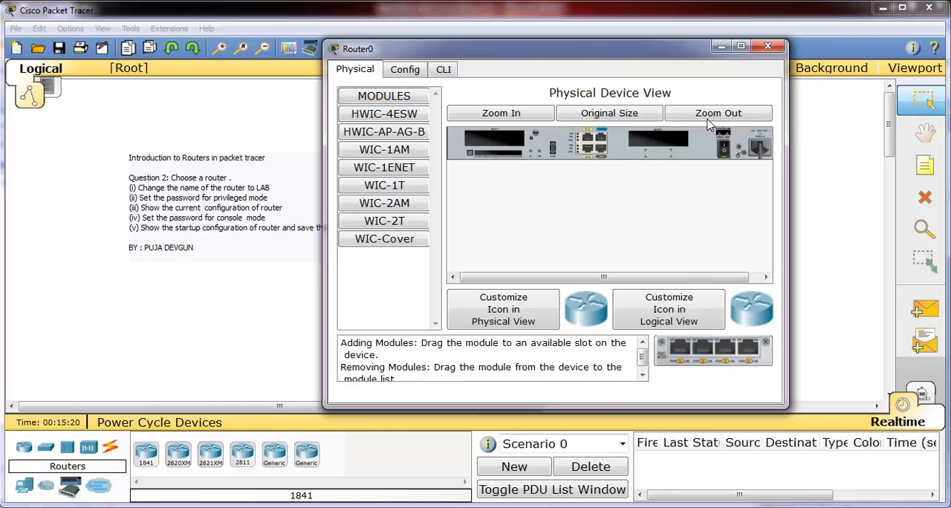
{"action": "left_click", "coordinate": [723, 151]}
{"action": "left_click", "coordinate": [724, 151]}
{"action": "left_click", "coordinate": [444, 71]}
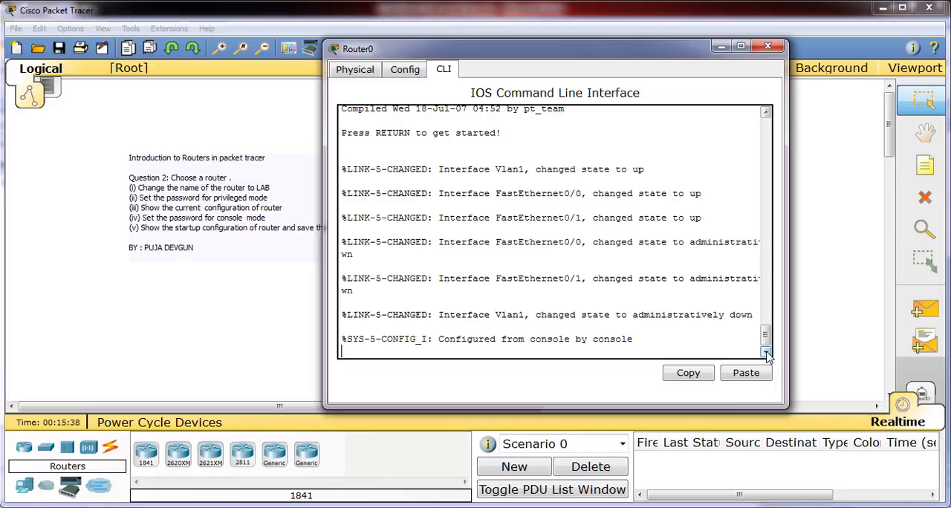
Step: Log in to the restarted router with the console password and enter privileged mode using en and the privileged mode password
{"action": "key", "text": "Return"}
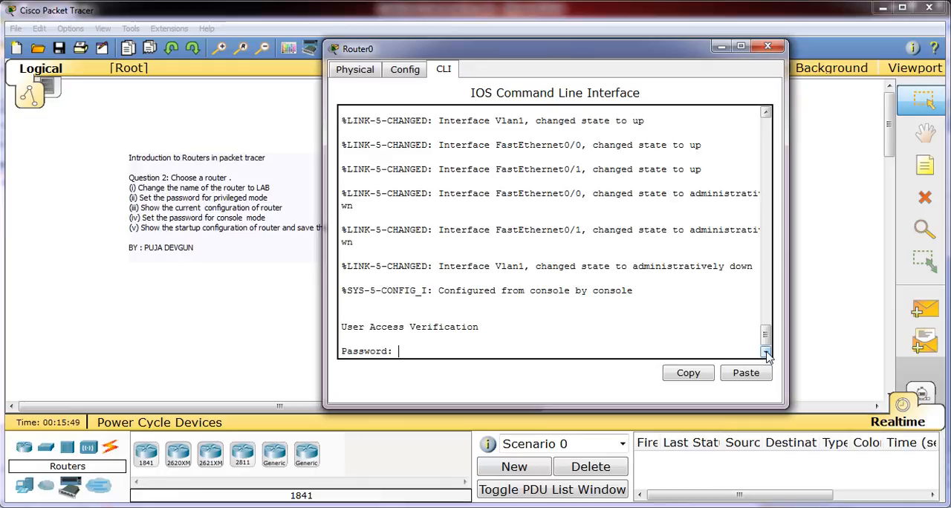
{"action": "key", "text": "Return"}
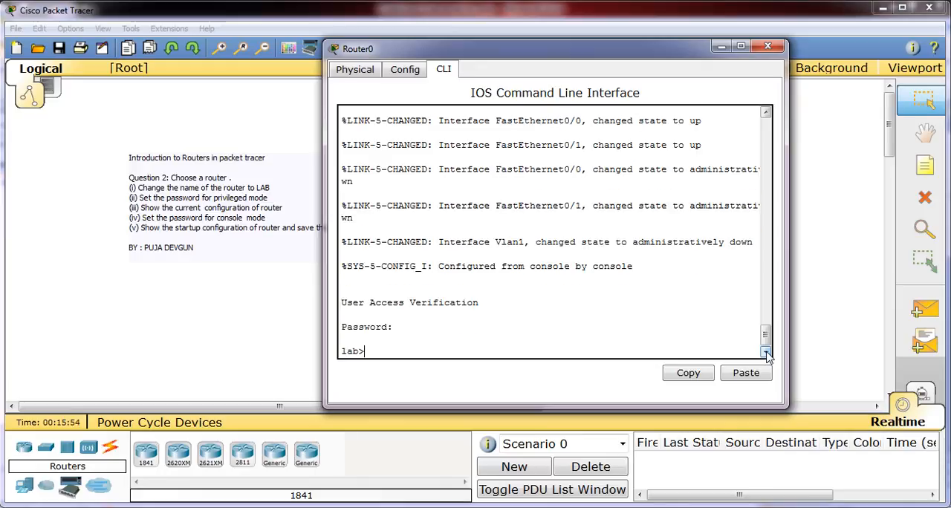
{"action": "type", "text": "en"}
{"action": "key", "text": "Return"}
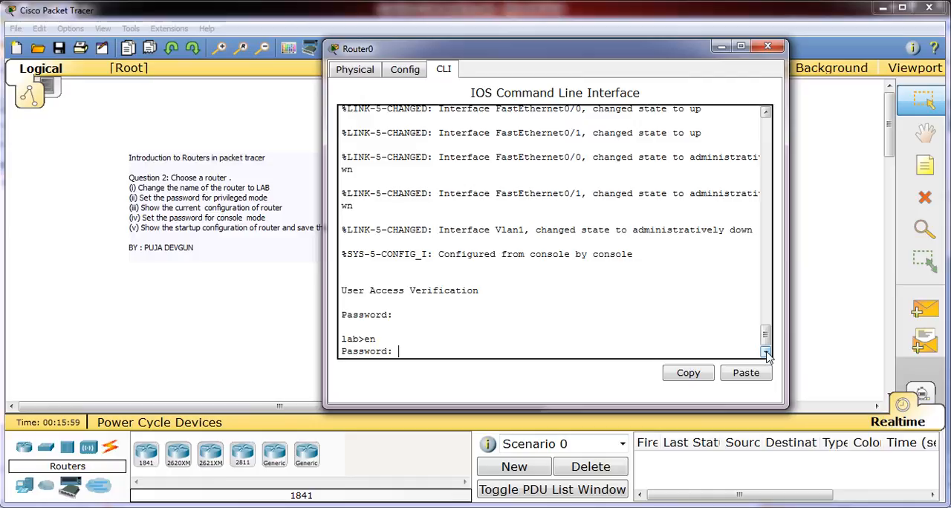
{"action": "key", "text": "Return"}
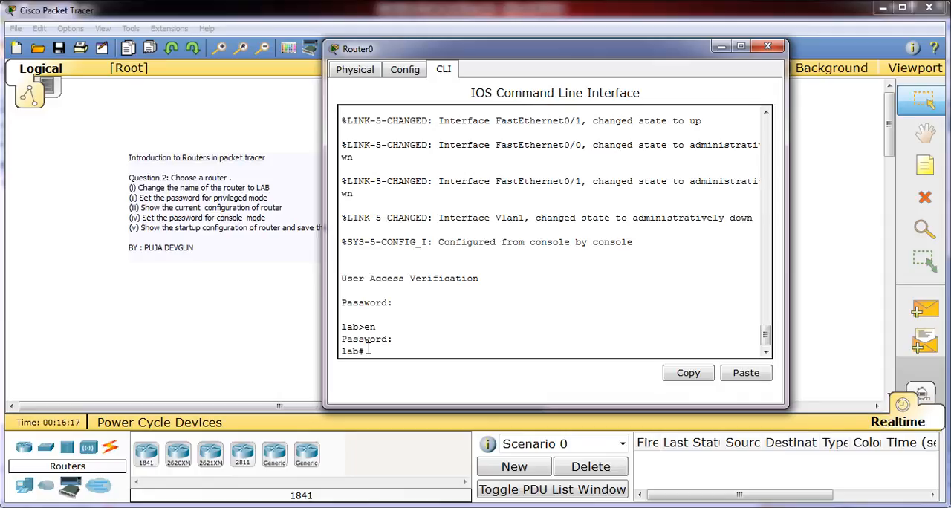
Step: Display the router's saved startup configuration with the show startup-config command
{"action": "type", "text": "show startup-config"}
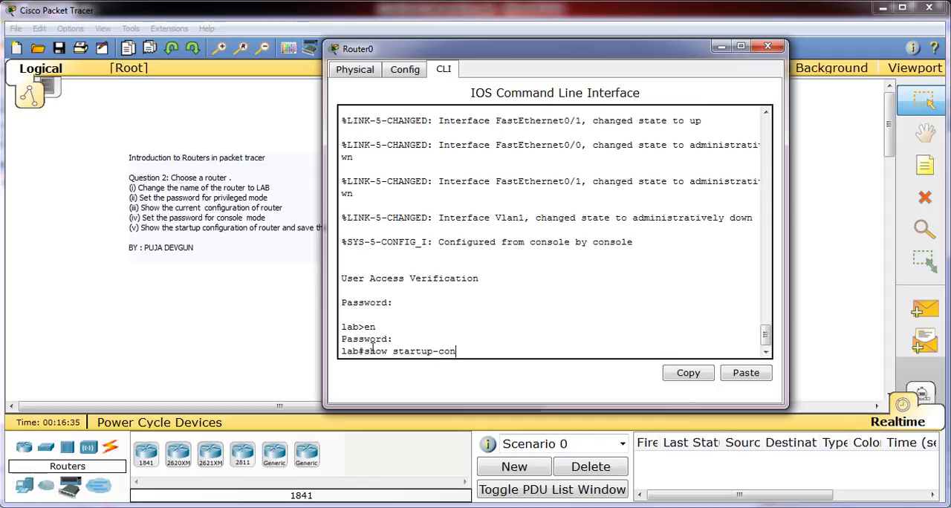
{"action": "key", "text": "Return"}
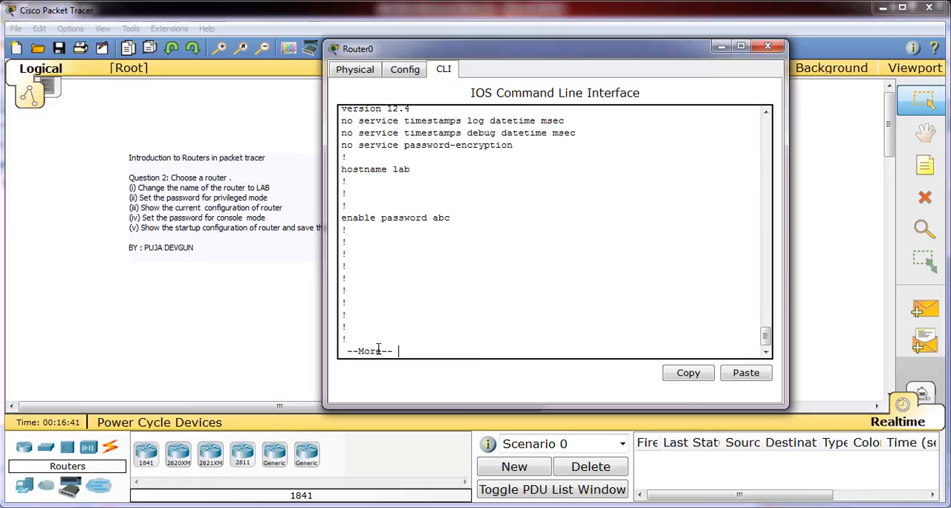
Step: Examine the hostname and enable password lines in the startup configuration and quit the listing back to the privileged mode prompt
{"action": "left_click_drag", "start_coordinate": [418, 169], "coordinate": [342, 169]}
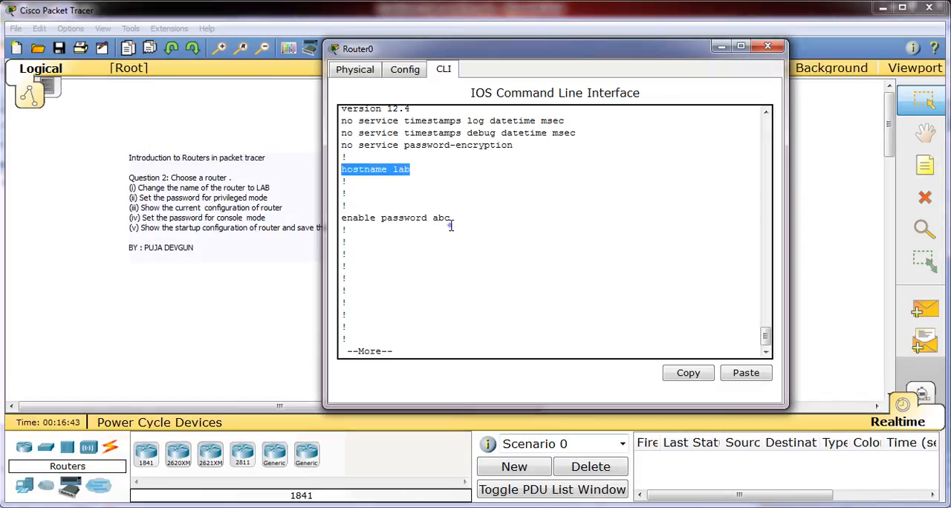
{"action": "left_click_drag", "start_coordinate": [450, 221], "coordinate": [341, 218]}
{"action": "left_click", "coordinate": [374, 272]}
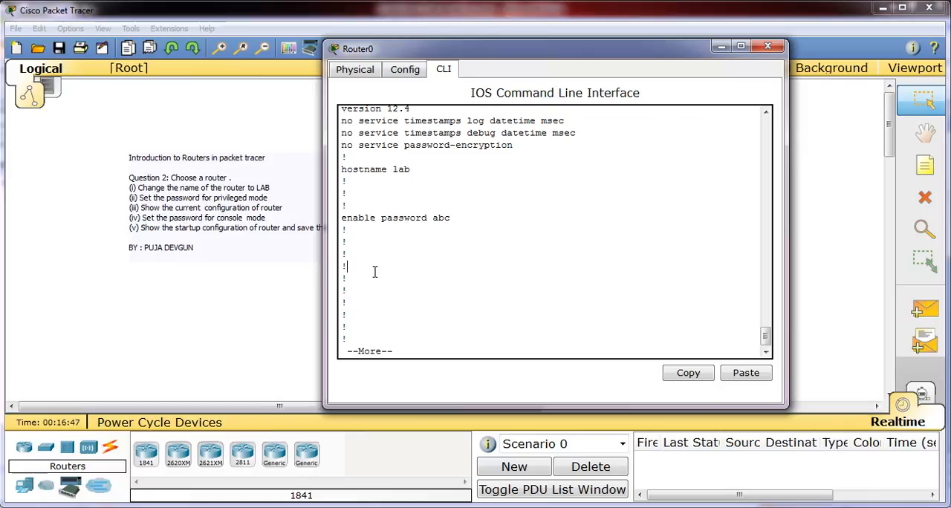
{"action": "key", "text": "q"}
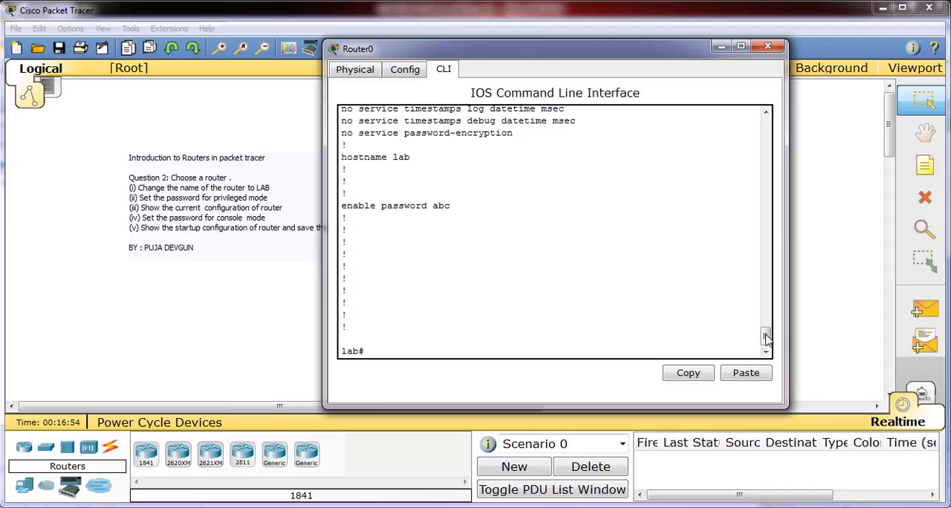
{"action": "mouse_move", "coordinate": [766, 338]}
{"action": "left_mouse_down"}
{"action": "mouse_move", "coordinate": [766, 329]}
{"action": "mouse_move", "coordinate": [766, 340]}
{"action": "left_mouse_up"}
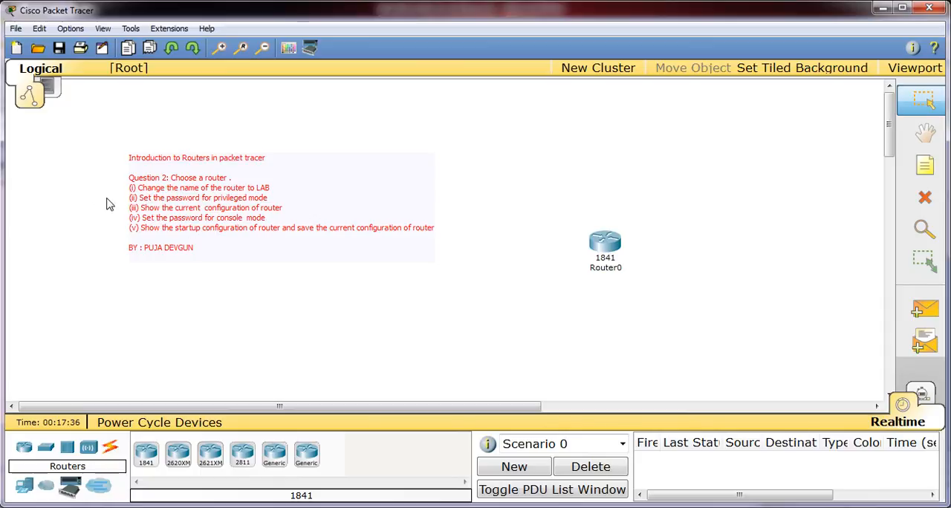
Step: Save the network file in the saves folder under the name router intro
{"action": "left_click", "coordinate": [14, 29]}
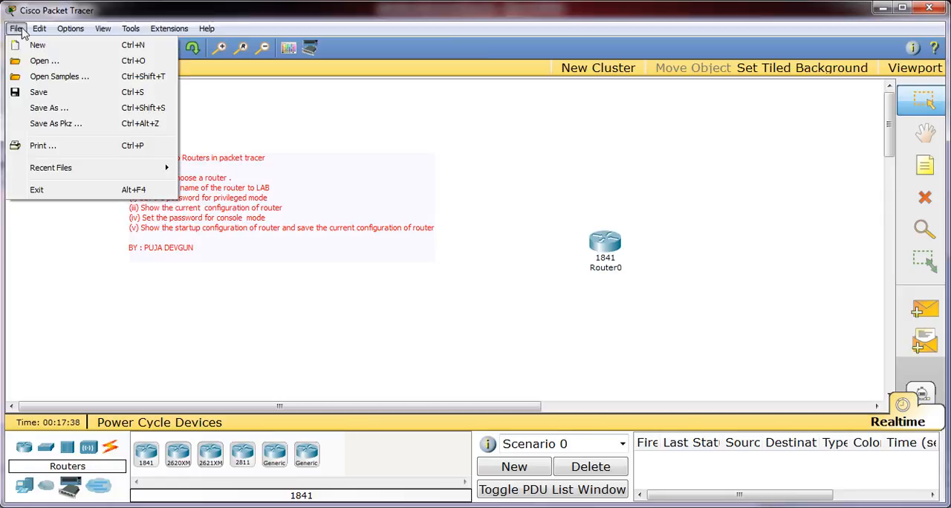
{"action": "left_click", "coordinate": [56, 93]}
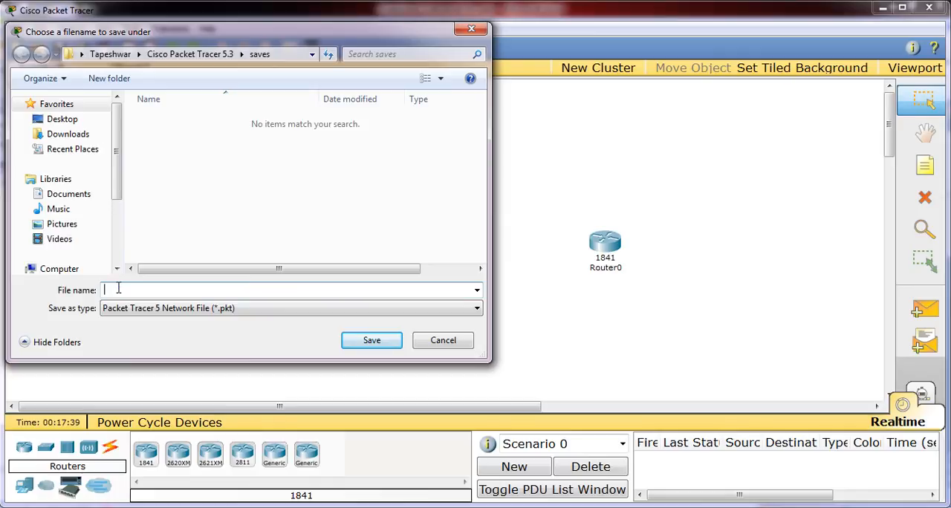
{"action": "type", "text": "router intro"}
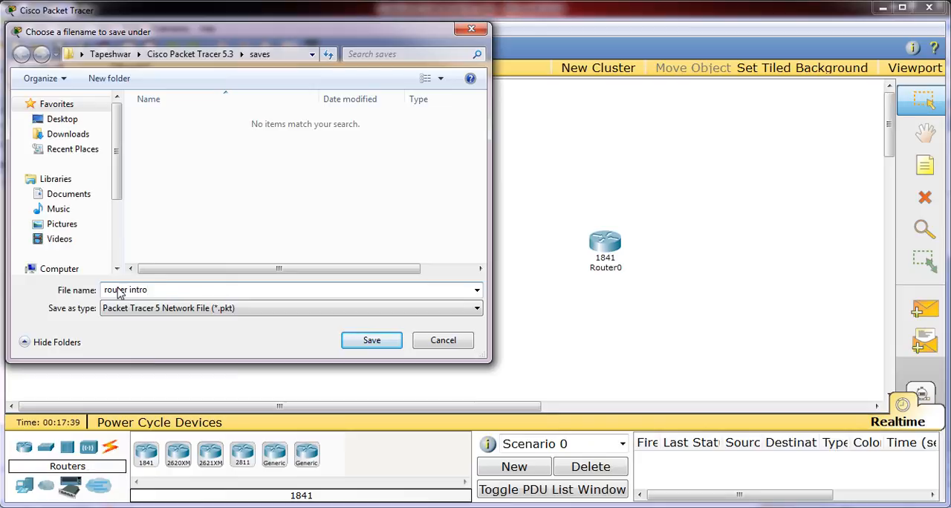